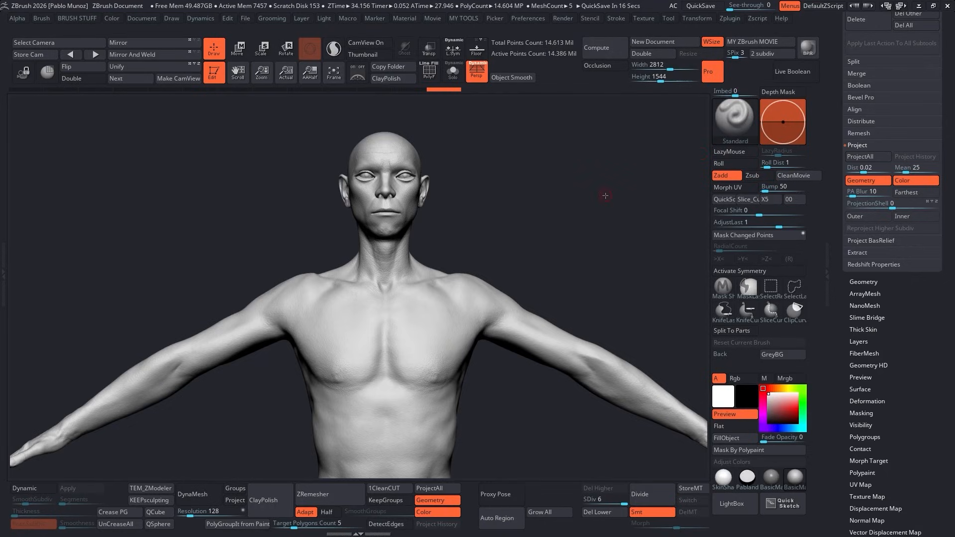
# Store a morph target of the smooth body and turn on the CC_Detail layer.
pyautogui.keyDown('alt'); pyautogui.moveTo(553, 258); pyautogui.dragTo(622, 208); pyautogui.keyUp('alt')
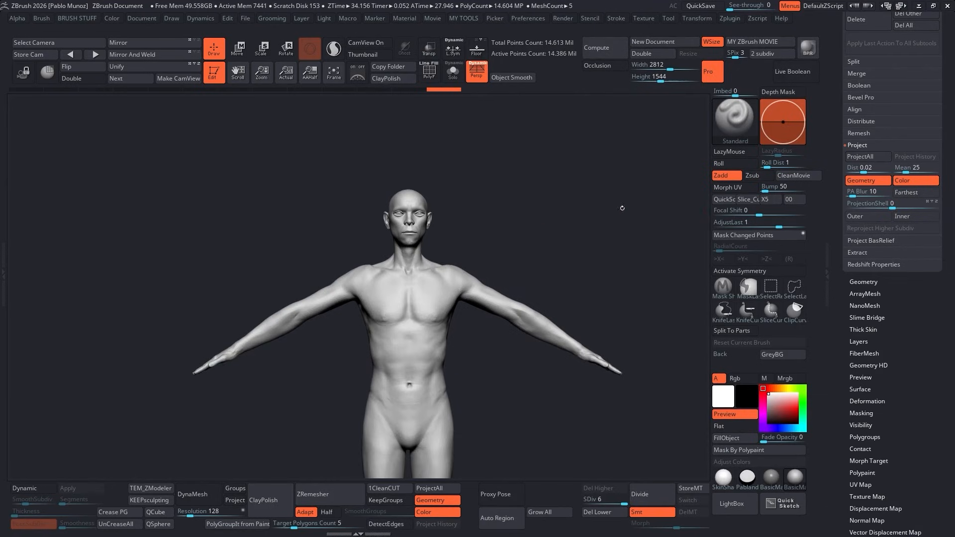
pyautogui.click(865, 341)
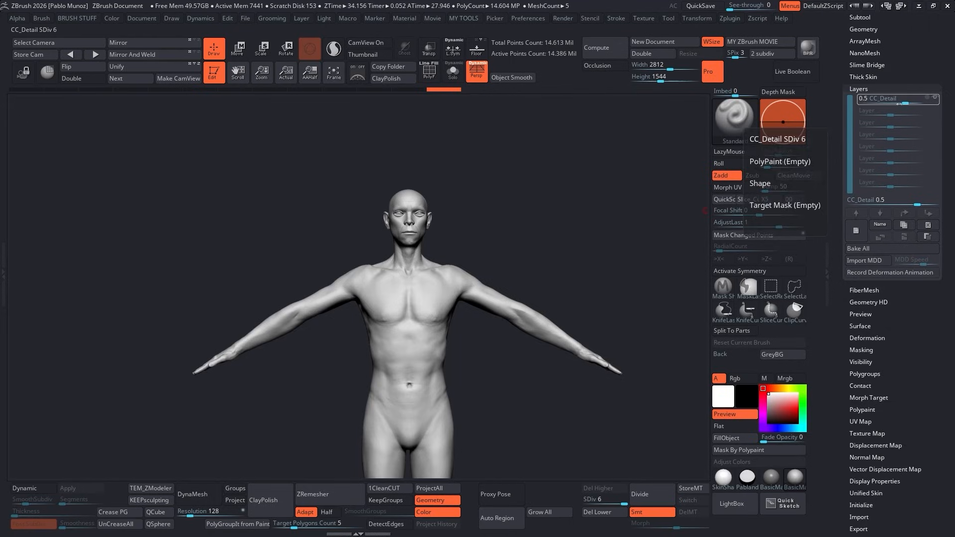
pyautogui.moveTo(589, 192); pyautogui.dragTo(534, 223)
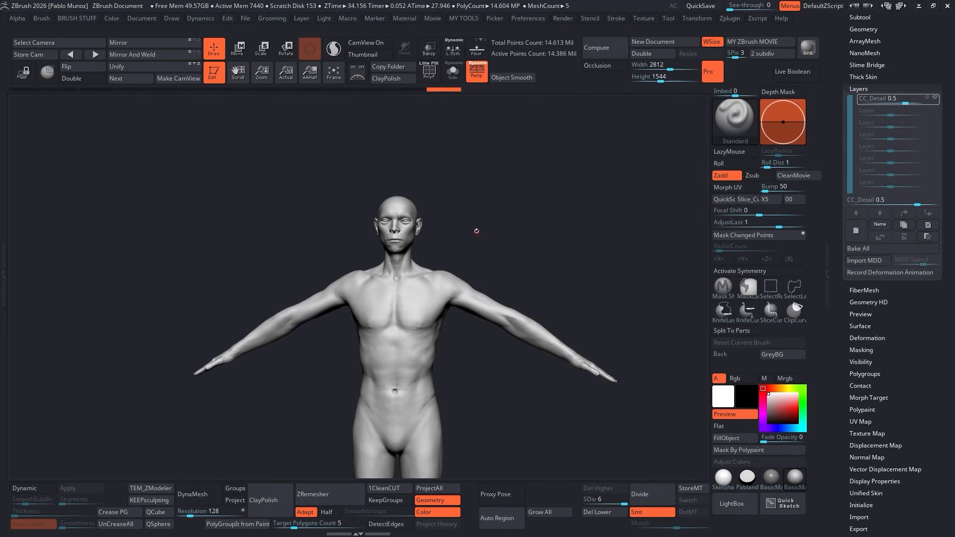
pyautogui.moveTo(475, 240); pyautogui.dragTo(472, 241)
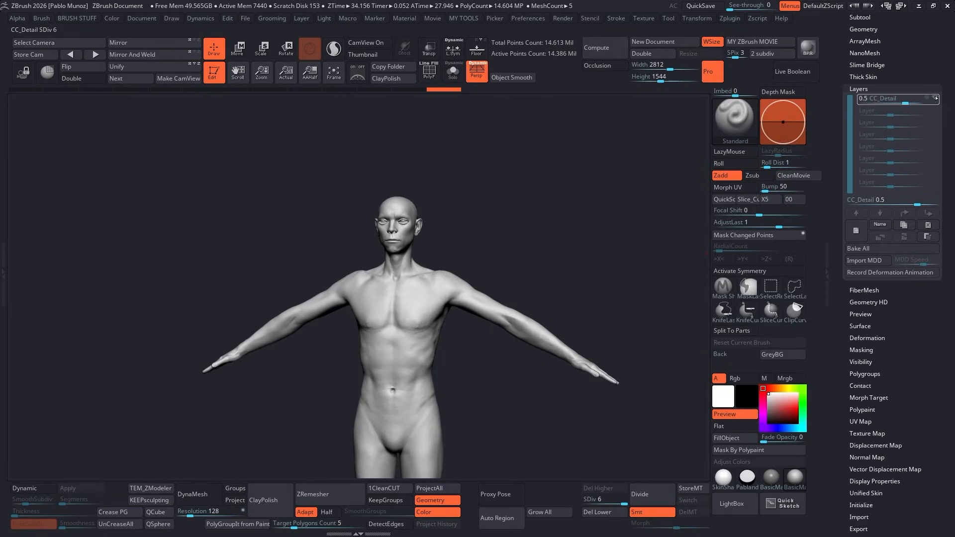
pyautogui.keyDown('alt'); pyautogui.moveTo(421, 241); pyautogui.dragTo(429, 283); pyautogui.keyUp('alt')
pyautogui.keyDown('alt'); pyautogui.moveTo(456, 230); pyautogui.dragTo(470, 271); pyautogui.keyUp('alt')
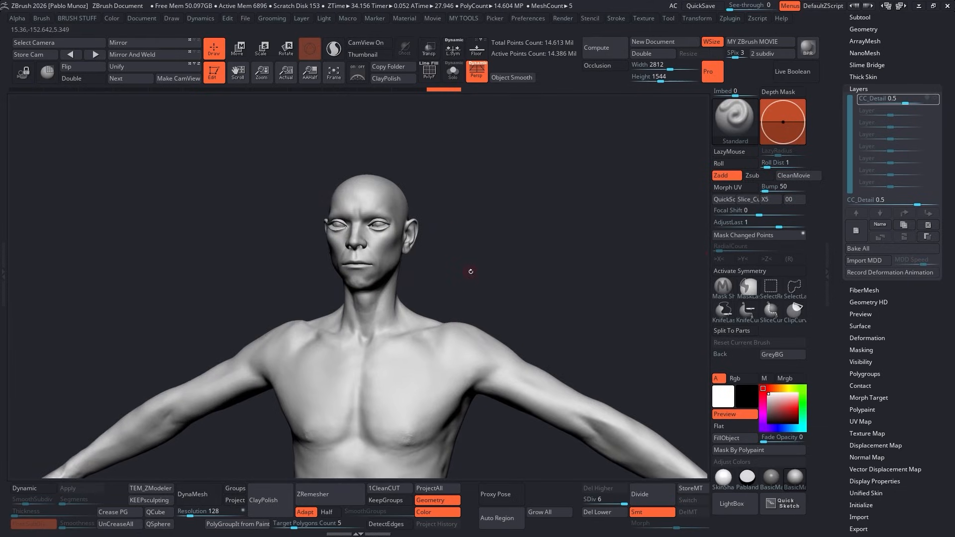
pyautogui.moveTo(698, 503); pyautogui.dragTo(645, 503)
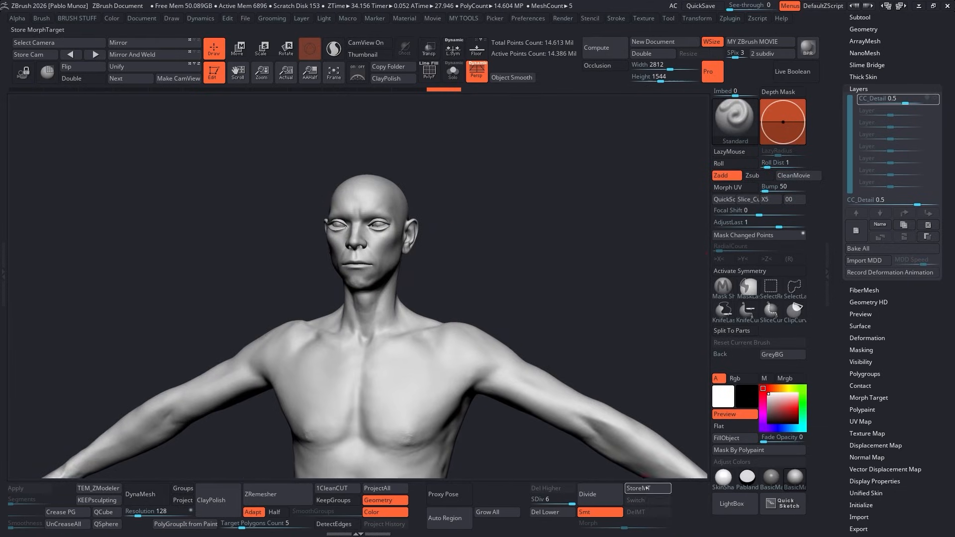
pyautogui.click(935, 99)
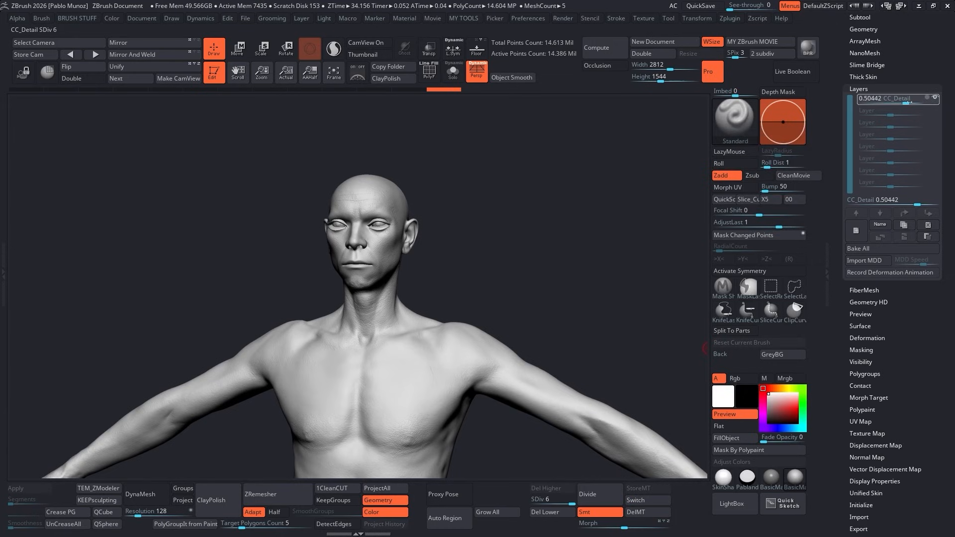
# Bake the CC_Detail layer into the body mesh and switch the geometry to the stored morph target.
pyautogui.keyDown('ctrl'); pyautogui.moveTo(388, 234); pyautogui.dragTo(411, 303, button='right'); pyautogui.keyUp('ctrl')
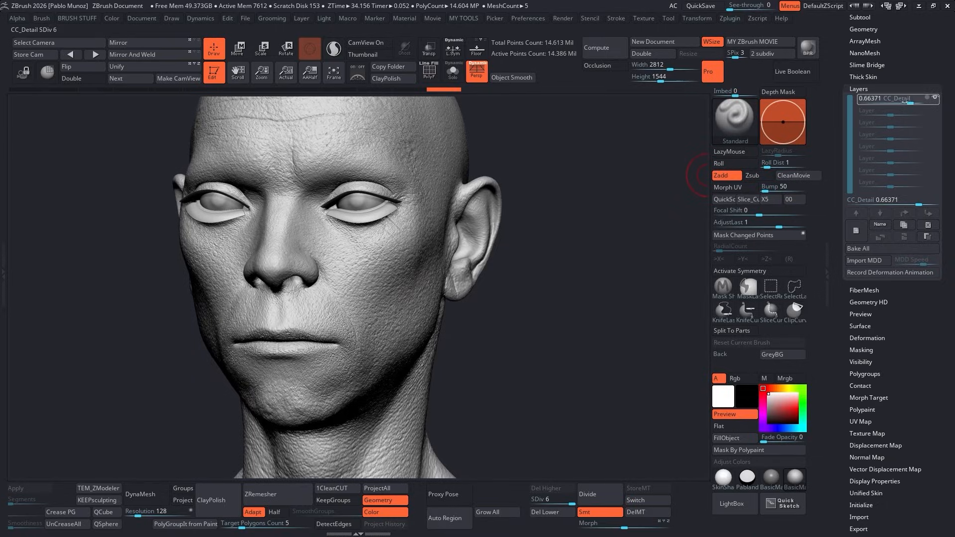
pyautogui.keyDown('ctrl'); pyautogui.moveTo(635, 259); pyautogui.dragTo(550, 244, button='right'); pyautogui.keyUp('ctrl')
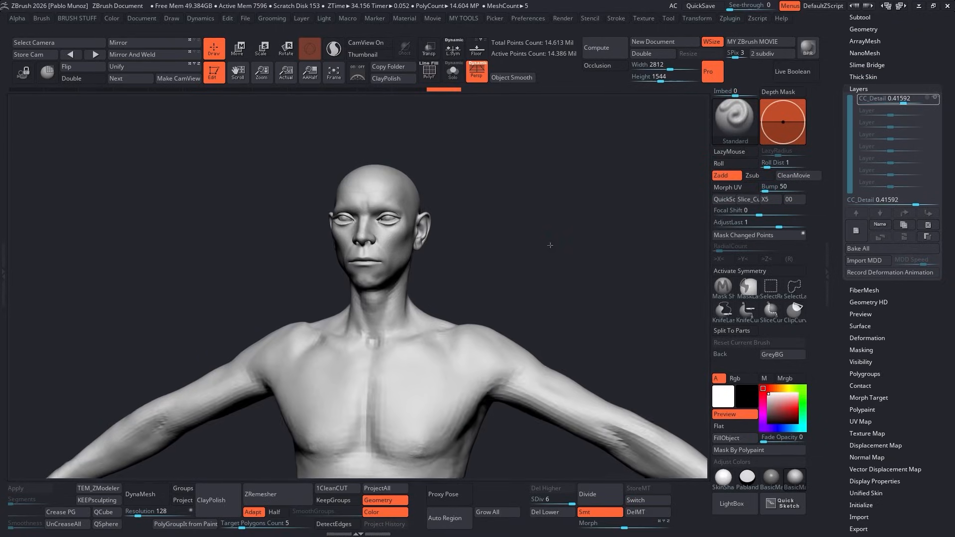
pyautogui.click(897, 249)
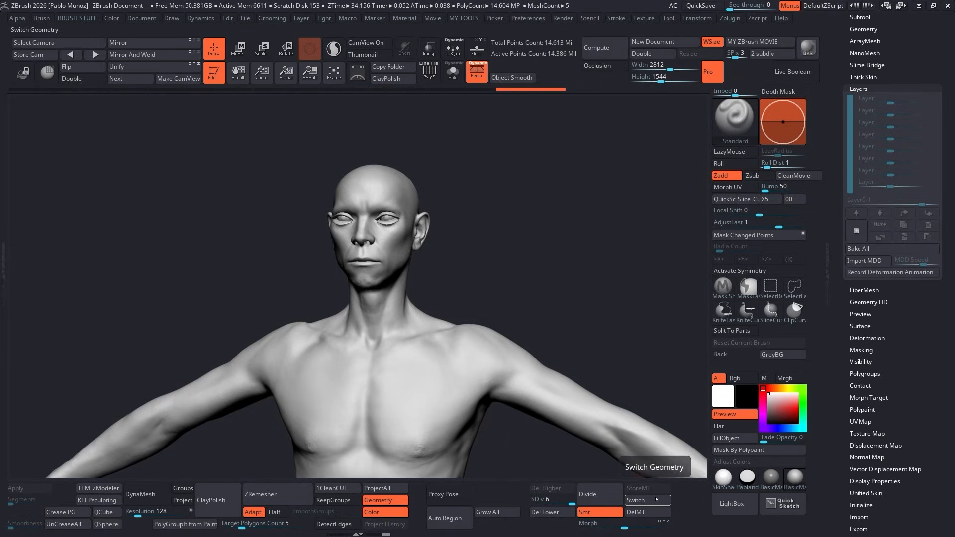
# Paint the skin detail back onto the head and neck with the Morph brush.
pyautogui.press('b')
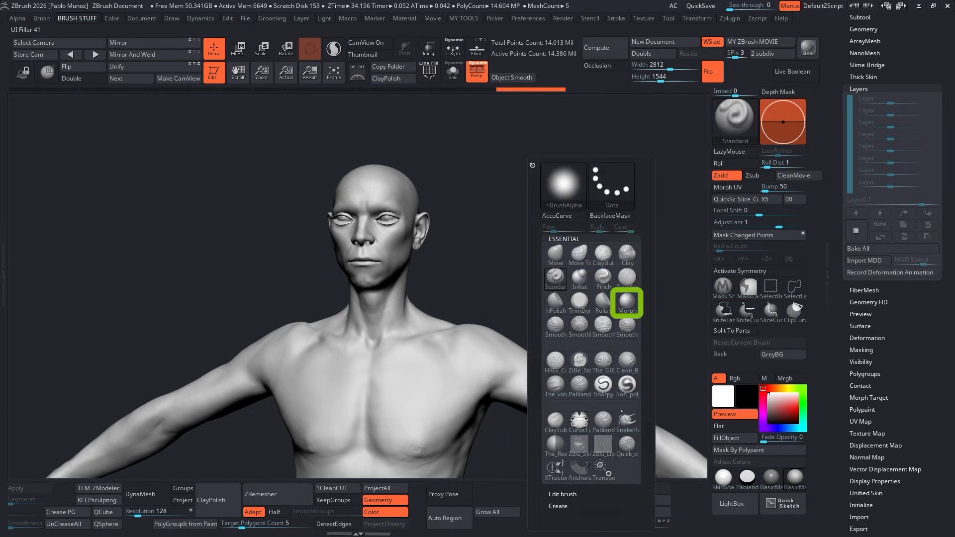
pyautogui.click(627, 302)
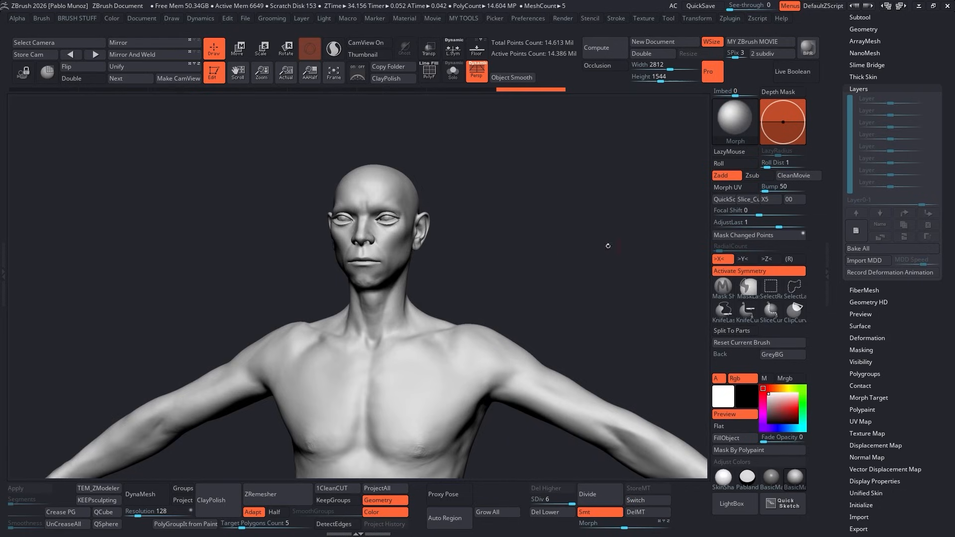
pyautogui.keyDown('ctrl'); pyautogui.moveTo(404, 247); pyautogui.dragTo(420, 280, button='right'); pyautogui.keyUp('ctrl')
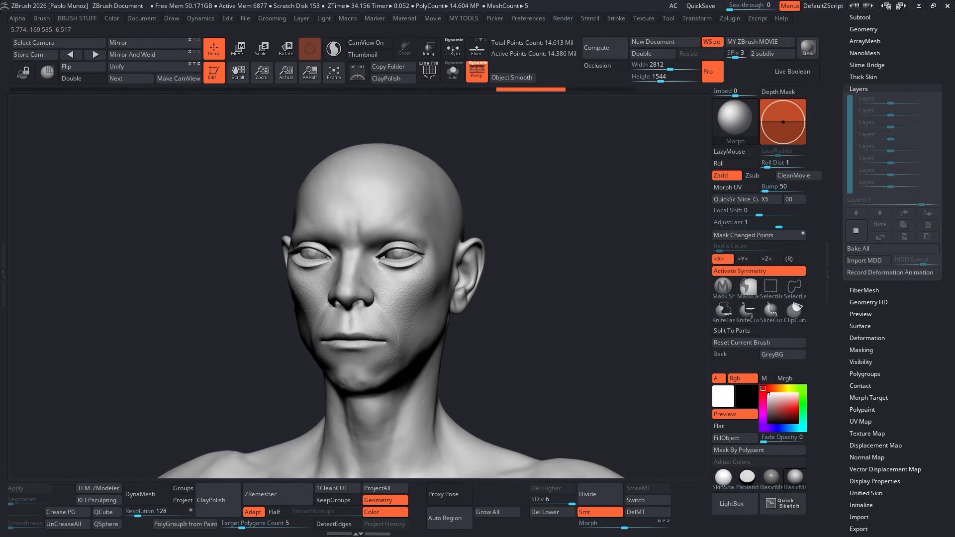
pyautogui.moveTo(432, 229); pyautogui.dragTo(429, 341, button='right')
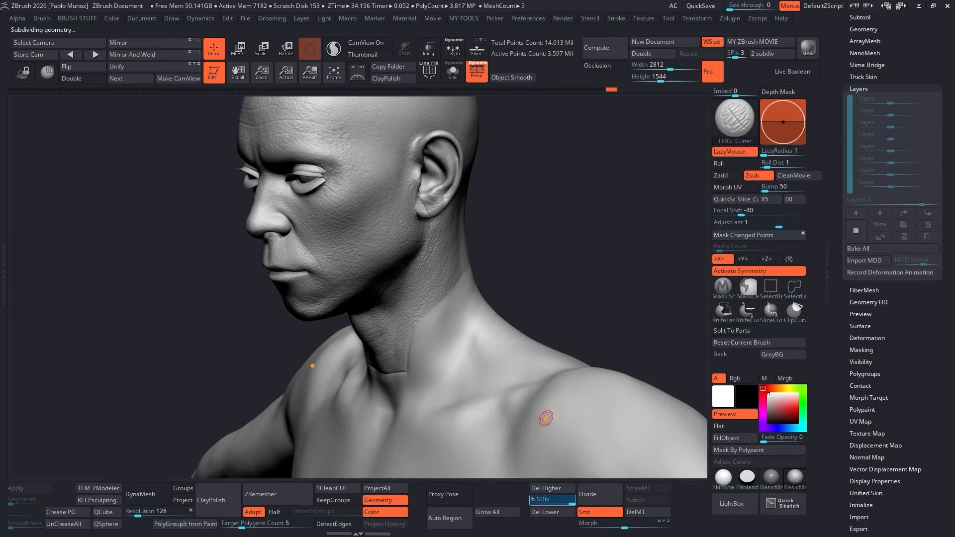
# At subdivision level 6, sculpt and smooth symmetrical cloth folds around the waist and lower back with the Clean_BuildUp brush.
pyautogui.hotkey('ctrl', 'd')
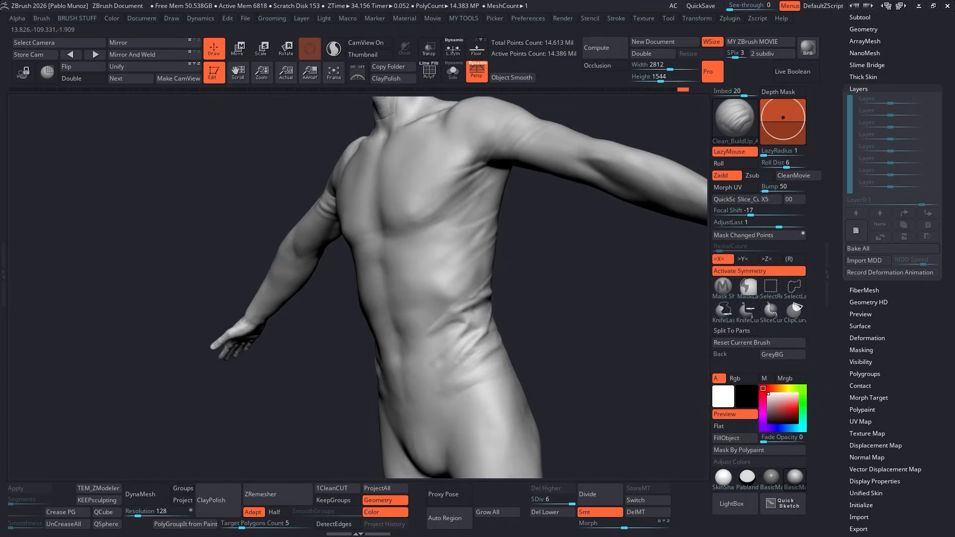
pyautogui.moveTo(483, 336)
pyautogui.mouseDown()
pyautogui.moveTo(474, 344)
pyautogui.moveTo(467, 330)
pyautogui.moveTo(480, 296)
pyautogui.mouseUp()
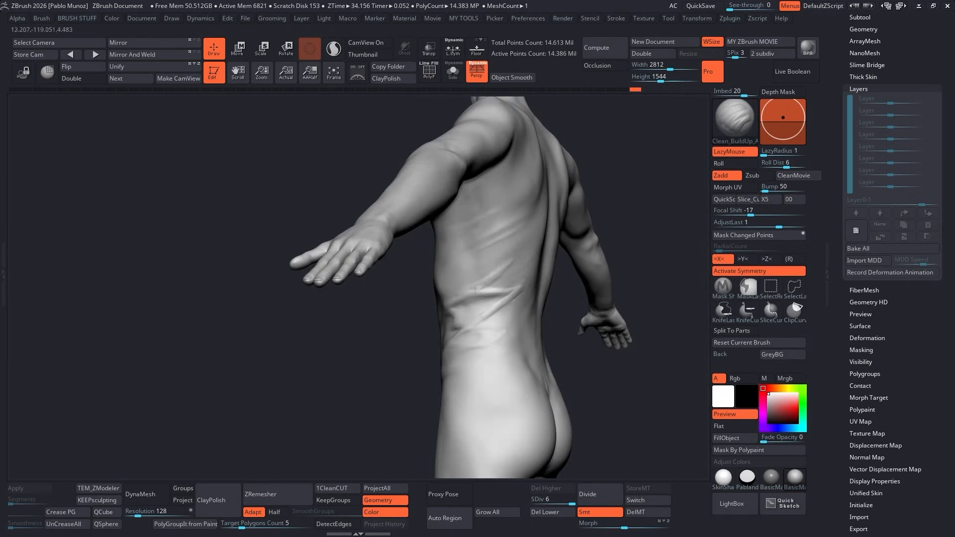
pyautogui.moveTo(479, 290)
pyautogui.keyDown('shift'); pyautogui.mouseDown()
pyautogui.moveTo(470, 291)
pyautogui.moveTo(480, 287)
pyautogui.mouseUp(); pyautogui.keyUp('shift')
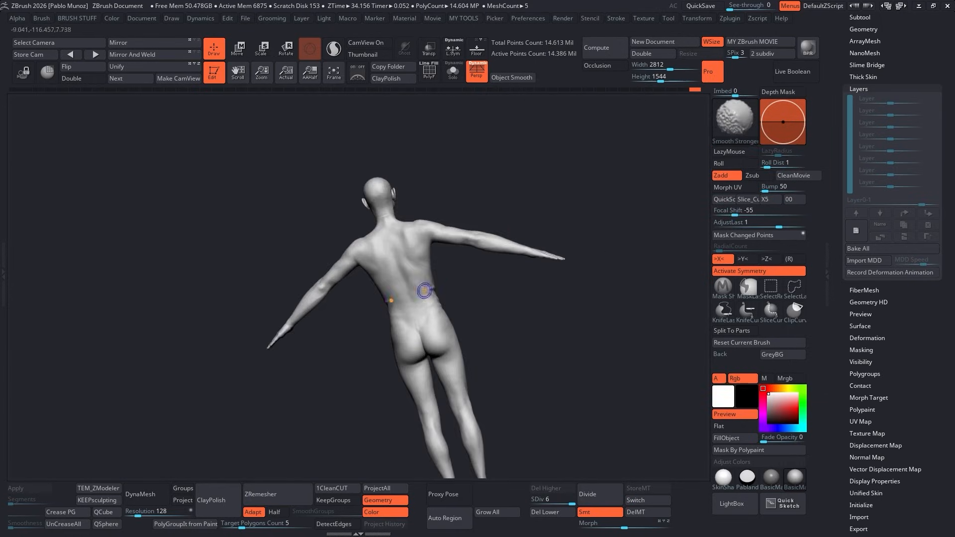
# Turn off symmetry and build up uneven shirt folds across the lower chest with the Clean_BuildUp brush.
pyautogui.press('x')
pyautogui.press('b')
pyautogui.press('s')
pyautogui.press('t')
pyautogui.press('b')
pyautogui.click(482, 277)
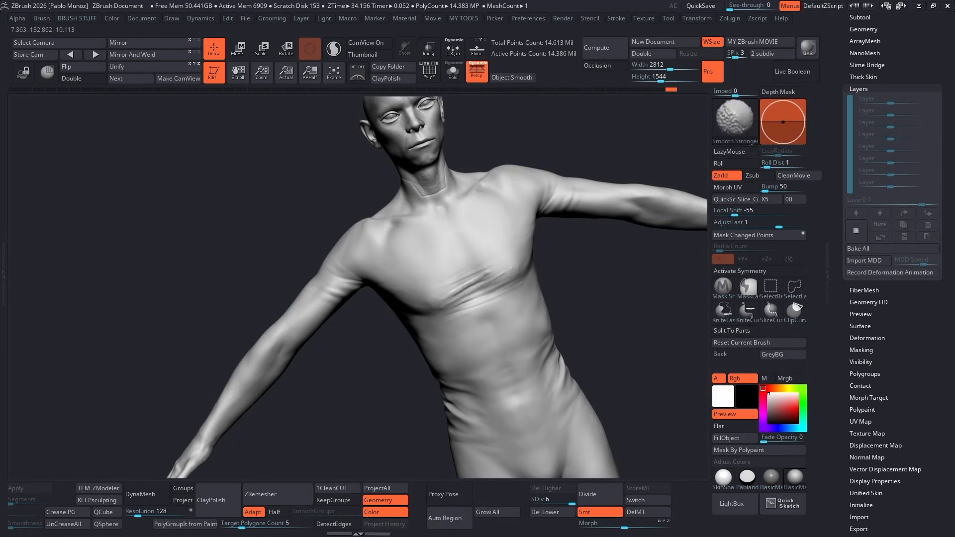
pyautogui.moveTo(437, 277); pyautogui.dragTo(427, 307)
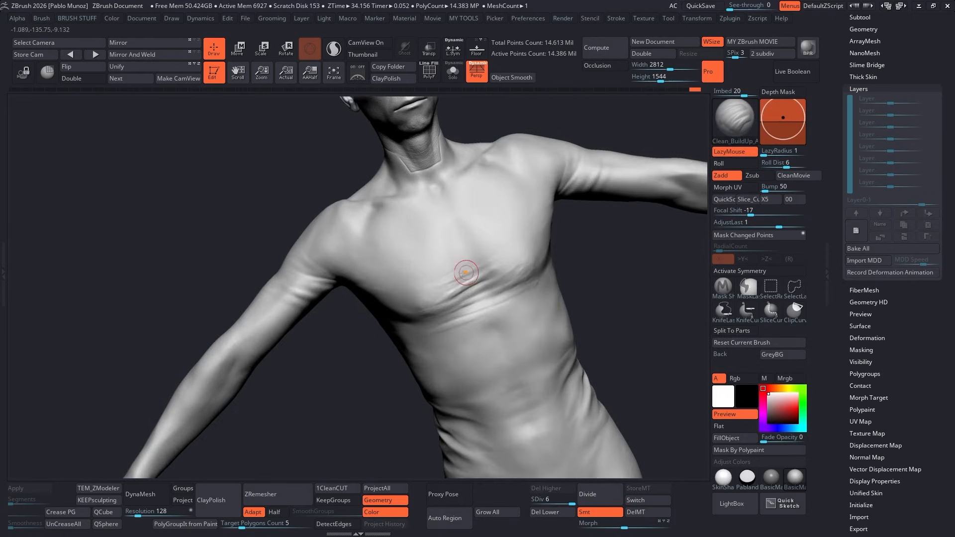
pyautogui.moveTo(463, 269); pyautogui.dragTo(447, 286)
# Reshape the folds across the chest with the Move brush.
pyautogui.press('b')
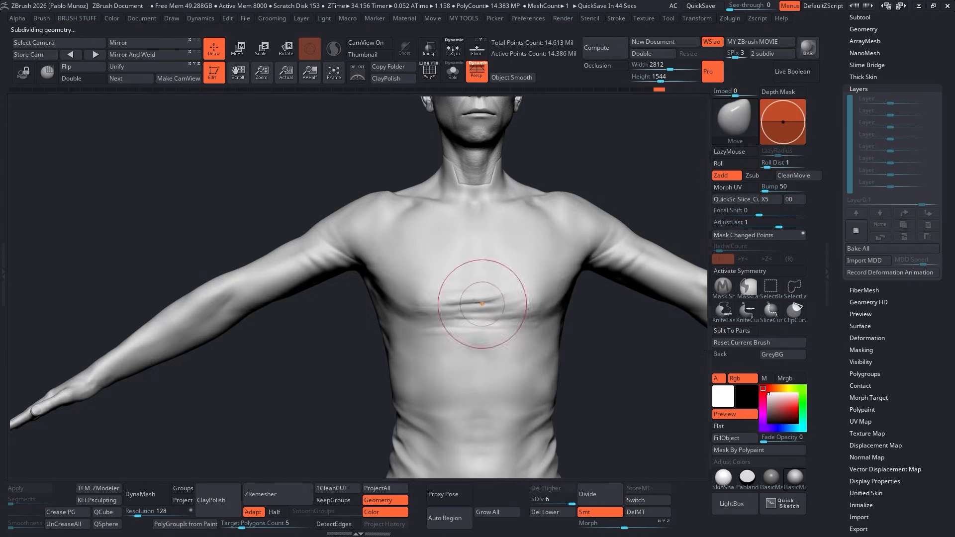
pyautogui.moveTo(473, 288)
pyautogui.mouseDown(button='right')
pyautogui.moveTo(418, 339)
pyautogui.moveTo(440, 334)
pyautogui.moveTo(477, 279)
pyautogui.mouseUp(button='right')
pyautogui.moveTo(480, 245); pyautogui.dragTo(467, 265)
pyautogui.moveTo(467, 264); pyautogui.dragTo(562, 251, button='right')
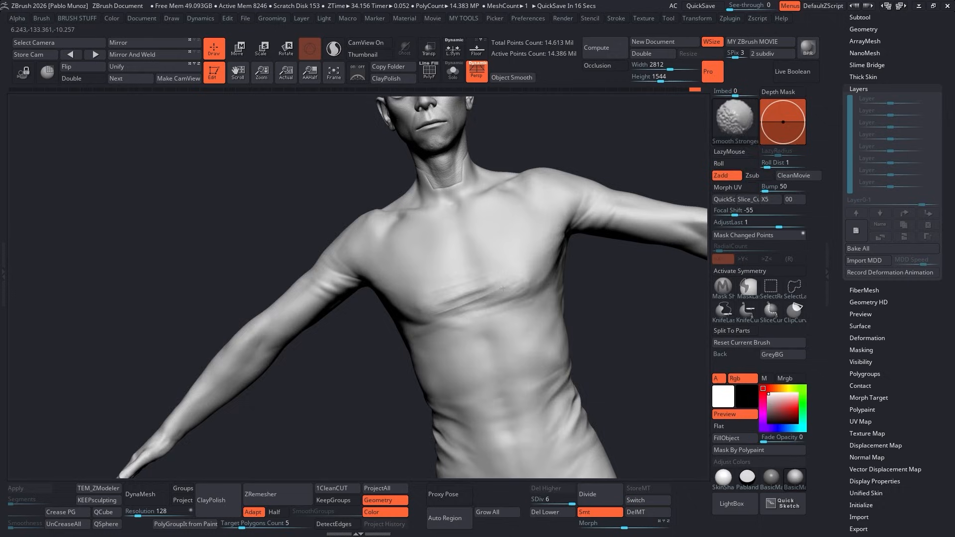
# Refine the diagonal shirt creases below the chest and smooth their edges.
pyautogui.press('b')
pyautogui.click(463, 296)
pyautogui.moveTo(477, 303); pyautogui.dragTo(475, 301, button='right')
pyautogui.moveTo(463, 317)
pyautogui.mouseDown()
pyautogui.moveTo(507, 300)
pyautogui.moveTo(465, 315)
pyautogui.mouseUp()
pyautogui.moveTo(465, 315); pyautogui.dragTo(421, 327, button='right')
pyautogui.moveTo(432, 323); pyautogui.dragTo(492, 304)
pyautogui.keyDown('shift'); pyautogui.moveTo(499, 301); pyautogui.dragTo(490, 305); pyautogui.keyUp('shift')
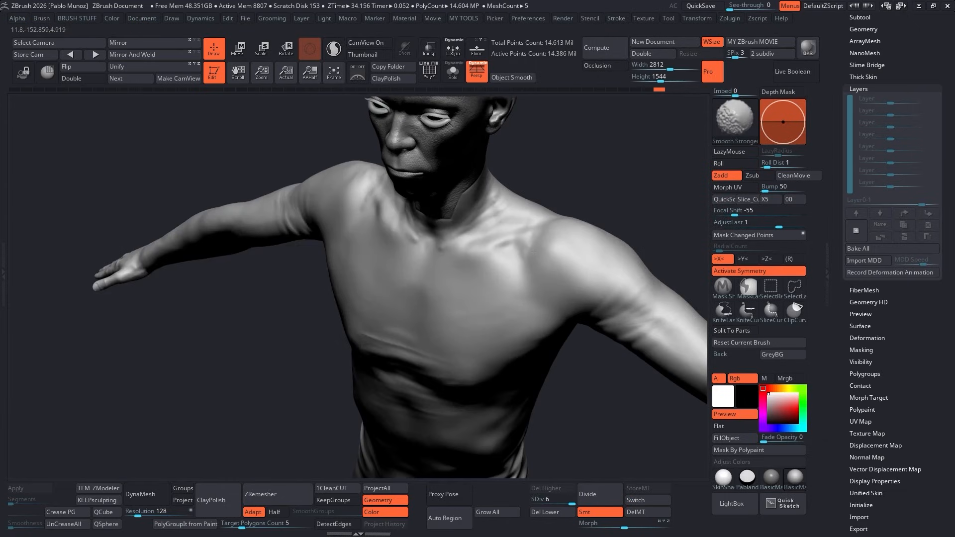
# Sculpt shirt creases symmetrically over the shoulders and upper chest with the DamStandard brush, and switch to Clean_BuildUp.
pyautogui.press('b')
pyautogui.click(487, 254)
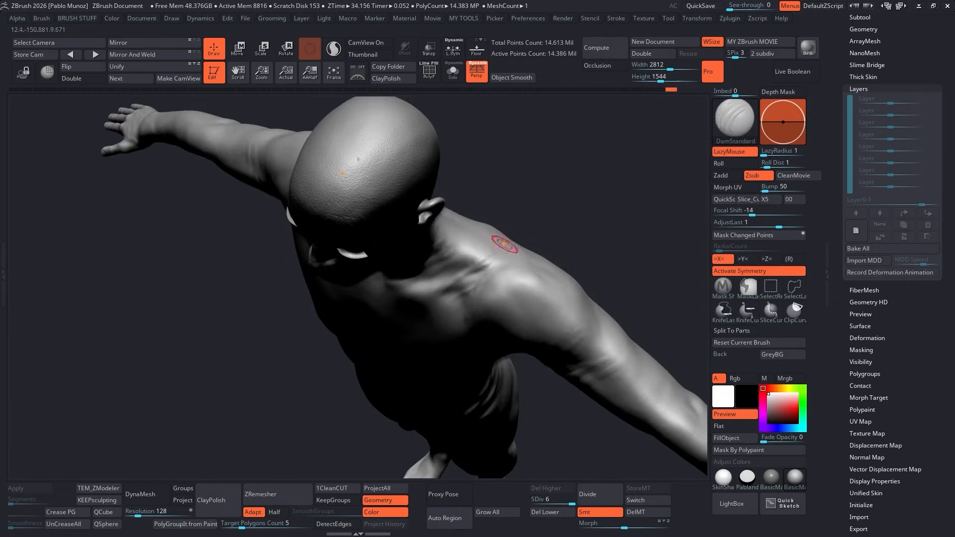
pyautogui.press('b')
pyautogui.click(498, 298)
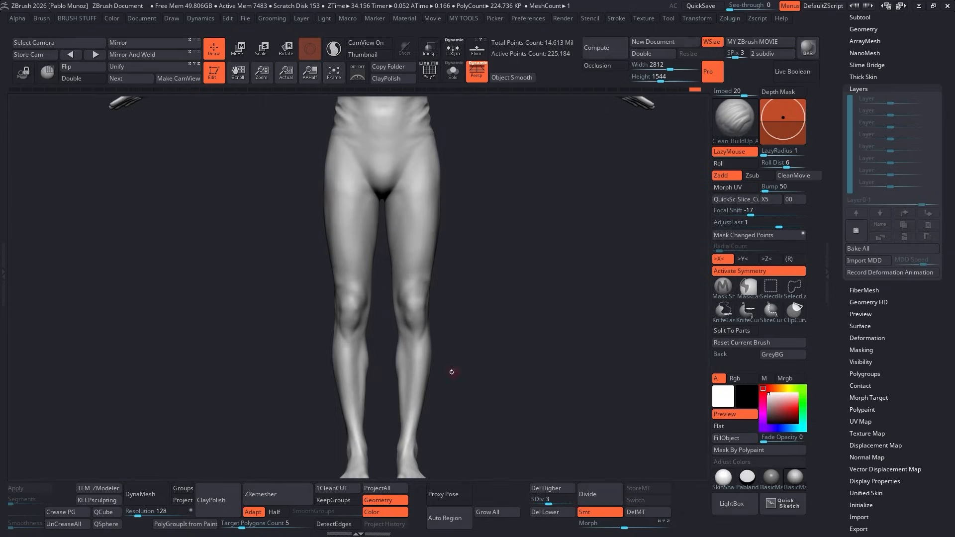
pyautogui.keyDown('ctrl'); pyautogui.moveTo(433, 388); pyautogui.dragTo(443, 356, button='right'); pyautogui.keyUp('ctrl')
pyautogui.keyDown('ctrl'); pyautogui.moveTo(433, 368); pyautogui.dragTo(437, 298); pyautogui.keyUp('ctrl')
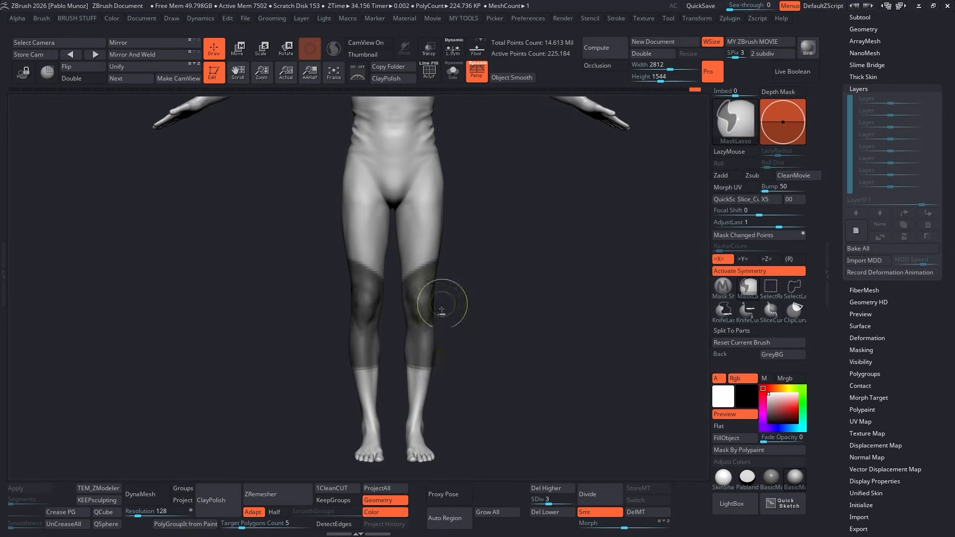
pyautogui.press('d')
pyautogui.press('d')
pyautogui.hotkey('ctrl', 'z')
# Turn off perspective, mask both legs from mid-thigh to mid-calf, and invert the mask.
pyautogui.moveTo(469, 353); pyautogui.dragTo(505, 298, button='right')
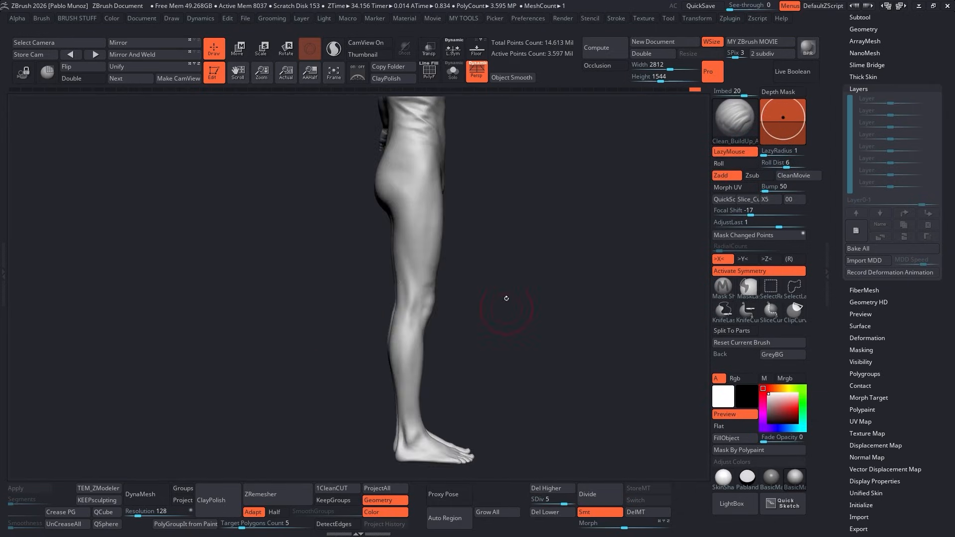
pyautogui.press('p')
pyautogui.keyDown('ctrl'); pyautogui.moveTo(428, 351); pyautogui.dragTo(477, 259); pyautogui.keyUp('ctrl')
pyautogui.moveTo(492, 356)
pyautogui.keyDown('ctrl'); pyautogui.mouseDown(button='right')
pyautogui.moveTo(487, 322)
pyautogui.moveTo(533, 380)
pyautogui.mouseUp(button='right'); pyautogui.keyUp('ctrl')
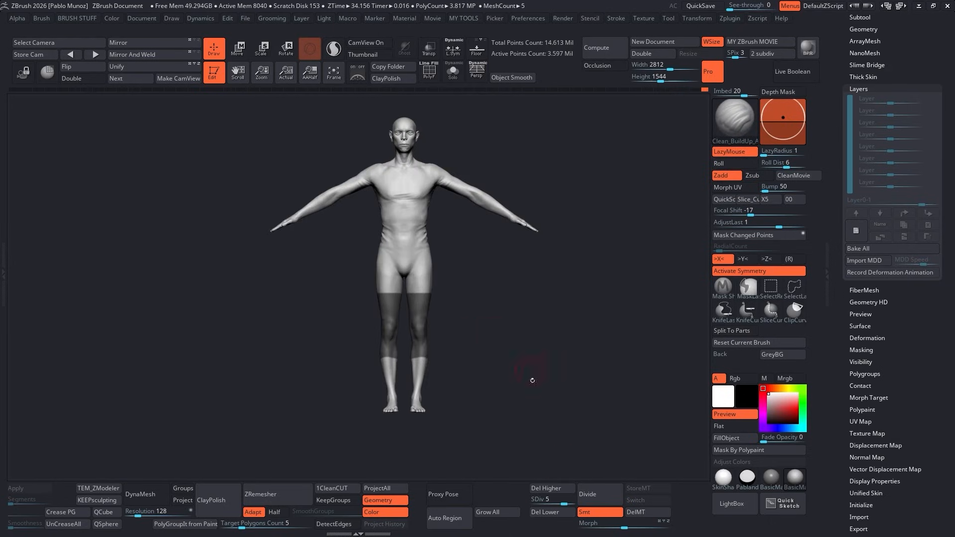
pyautogui.keyDown('ctrl'); pyautogui.click(456, 352); pyautogui.keyUp('ctrl')
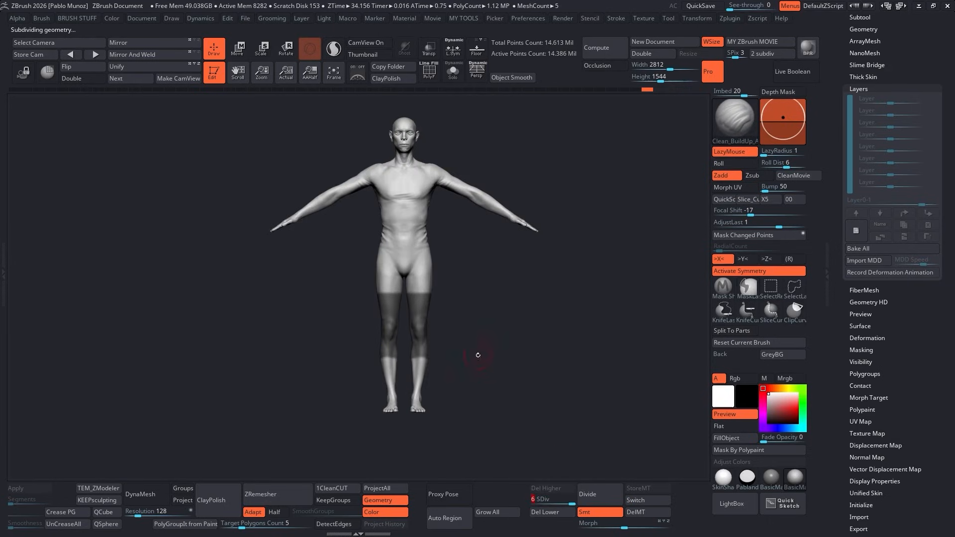
# At subdivision level 6, sculpt the trouser hems along the mask edge on both calves and smooth them.
pyautogui.keyDown('ctrl'); pyautogui.moveTo(477, 356); pyautogui.dragTo(478, 385, button='right'); pyautogui.keyUp('ctrl')
pyautogui.press('b')
pyautogui.click(466, 294)
pyautogui.moveTo(420, 344); pyautogui.dragTo(423, 359)
pyautogui.moveTo(433, 355)
pyautogui.mouseDown(button='right')
pyautogui.moveTo(517, 367)
pyautogui.moveTo(513, 321)
pyautogui.moveTo(537, 319)
pyautogui.mouseUp(button='right')
pyautogui.keyDown('shift'); pyautogui.moveTo(367, 340); pyautogui.dragTo(368, 370); pyautogui.keyUp('shift')
pyautogui.keyDown('shift'); pyautogui.moveTo(398, 354); pyautogui.dragTo(422, 356, button='right'); pyautogui.keyUp('shift')
# Add volume to the trouser legs above the hems with a large Standard brush and clear the mask.
pyautogui.press('b')
pyautogui.click(467, 269)
pyautogui.press('space')
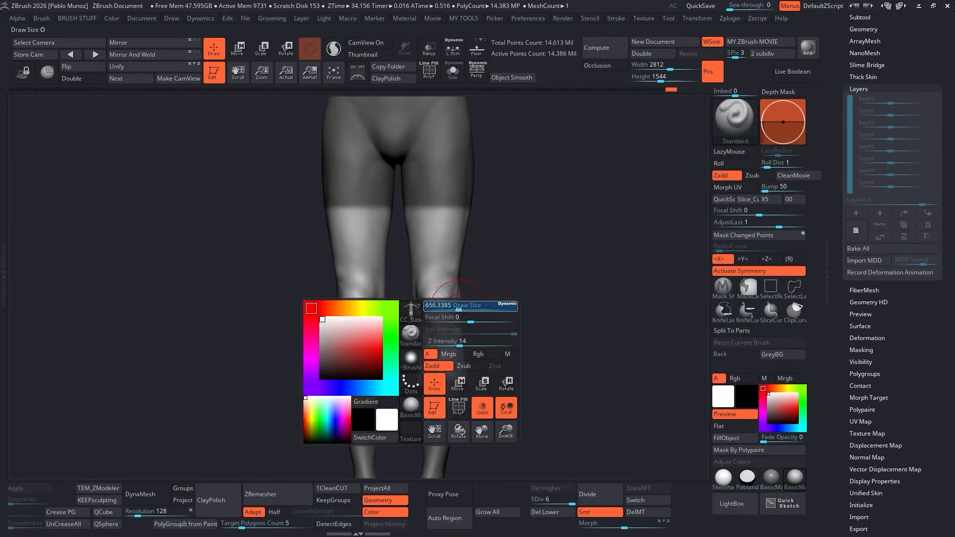
pyautogui.click(456, 309)
pyautogui.moveTo(482, 408); pyautogui.dragTo(478, 393, button='right')
pyautogui.keyDown('ctrl'); pyautogui.moveTo(465, 347); pyautogui.dragTo(531, 329, button='right'); pyautogui.keyUp('ctrl')
pyautogui.keyDown('ctrl'); pyautogui.moveTo(532, 329); pyautogui.dragTo(547, 362); pyautogui.keyUp('ctrl')
pyautogui.press('space')
pyautogui.click(479, 333)
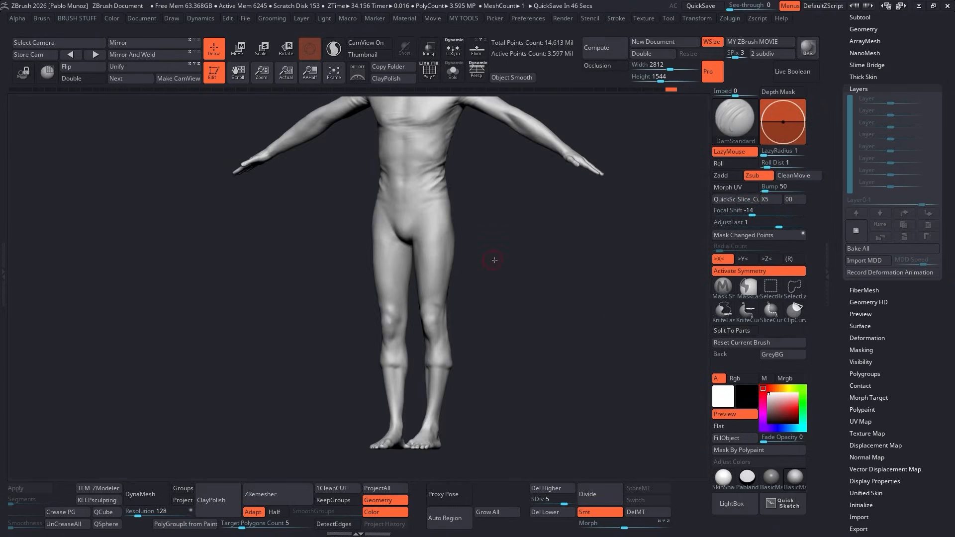
# Turn off symmetry and sculpt trouser folds radiating from the crotch over both thighs with the The_GIO_soft brush, smoothing them.
pyautogui.moveTo(494, 260)
pyautogui.mouseDown(button='right')
pyautogui.moveTo(491, 299)
pyautogui.moveTo(456, 312)
pyautogui.mouseUp(button='right')
pyautogui.press('b')
pyautogui.click(459, 323)
pyautogui.press('x')
pyautogui.moveTo(391, 296); pyautogui.dragTo(483, 295, button='right')
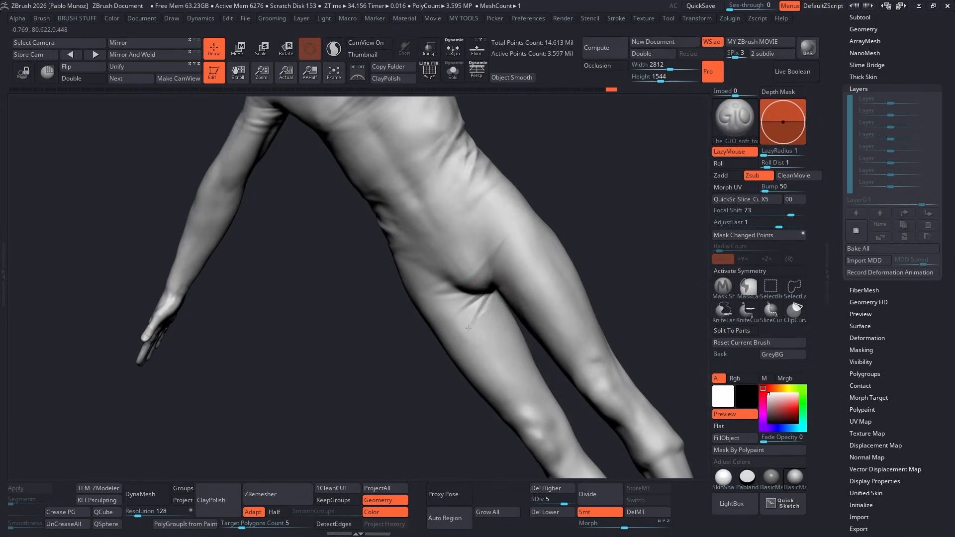
pyautogui.moveTo(461, 341); pyautogui.dragTo(465, 283, button='right')
pyautogui.moveTo(465, 284)
pyautogui.keyDown('shift'); pyautogui.mouseDown()
pyautogui.moveTo(480, 303)
pyautogui.moveTo(472, 319)
pyautogui.mouseUp(); pyautogui.keyUp('shift')
pyautogui.moveTo(392, 278)
pyautogui.mouseDown(button='right')
pyautogui.moveTo(478, 239)
pyautogui.moveTo(435, 326)
pyautogui.moveTo(443, 259)
pyautogui.mouseUp(button='right')
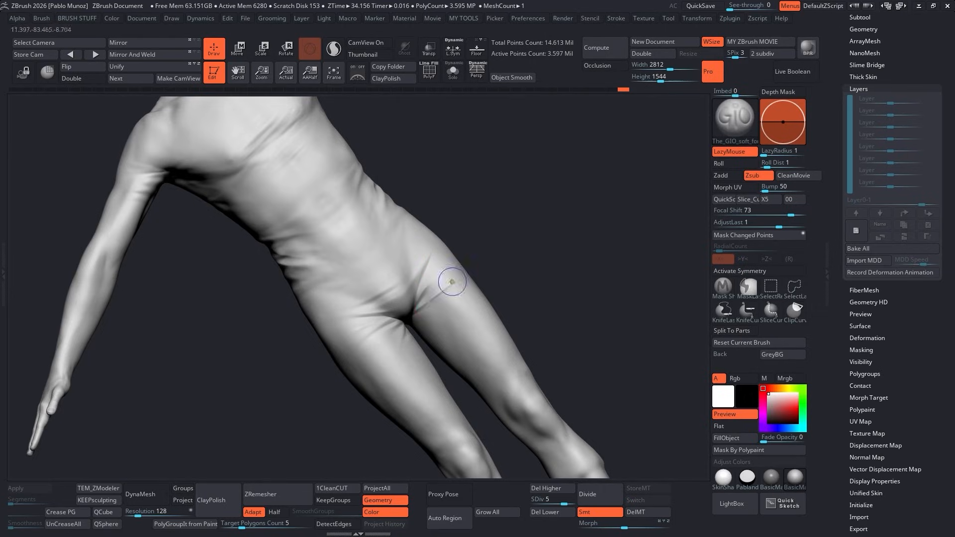
pyautogui.keyDown('shift'); pyautogui.moveTo(413, 315); pyautogui.dragTo(419, 292, button='right'); pyautogui.keyUp('shift')
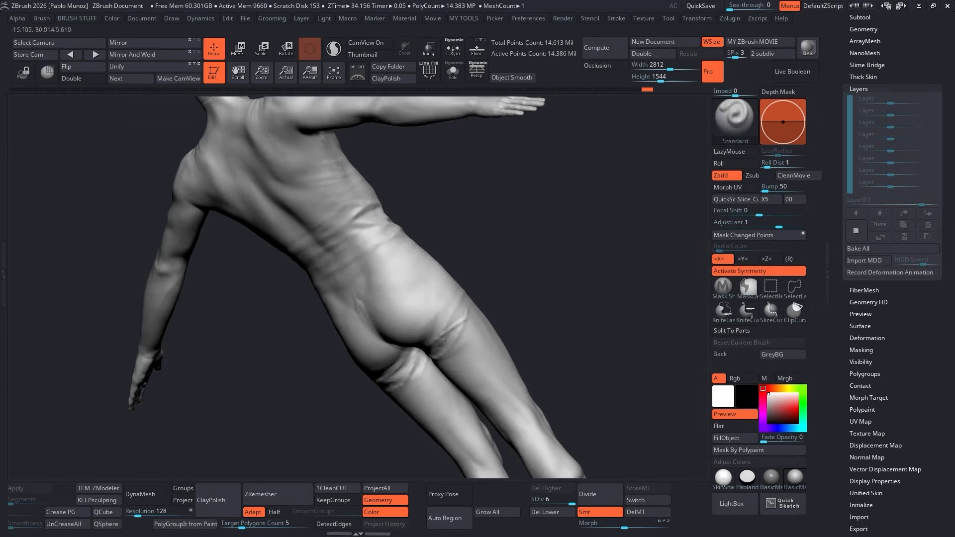
# With symmetry on, refine the trouser folds below the buttocks and sculpt shirt creases behind the armpits.
pyautogui.moveTo(493, 298); pyautogui.dragTo(500, 308, button='right')
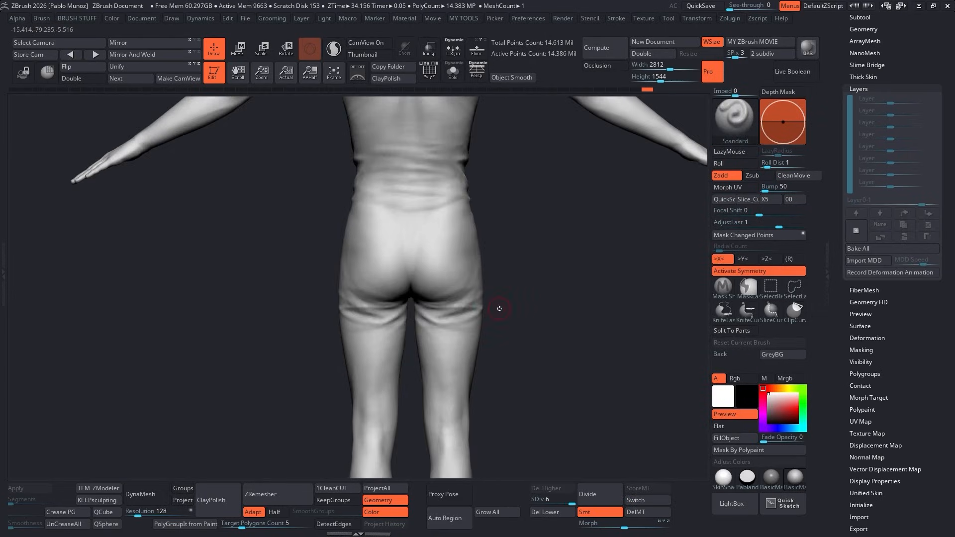
pyautogui.moveTo(448, 335)
pyautogui.mouseDown(button='right')
pyautogui.moveTo(403, 338)
pyautogui.moveTo(450, 370)
pyautogui.mouseUp(button='right')
pyautogui.moveTo(510, 303); pyautogui.dragTo(546, 328, button='right')
pyautogui.press('space')
pyautogui.click(556, 394)
pyautogui.moveTo(465, 315)
pyautogui.mouseDown(button='right')
pyautogui.moveTo(433, 304)
pyautogui.moveTo(431, 318)
pyautogui.moveTo(402, 339)
pyautogui.moveTo(442, 336)
pyautogui.moveTo(497, 296)
pyautogui.moveTo(462, 283)
pyautogui.moveTo(423, 303)
pyautogui.mouseUp(button='right')
pyautogui.moveTo(394, 277); pyautogui.dragTo(420, 254)
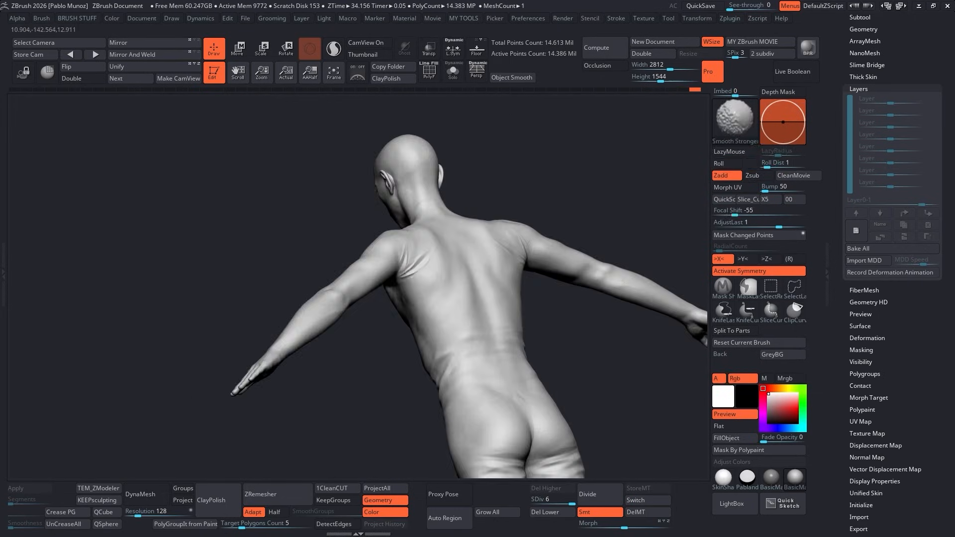
# Deepen the cloth creases on the back of the shirt beside the armpits.
pyautogui.moveTo(422, 263); pyautogui.dragTo(462, 293, button='right')
pyautogui.moveTo(397, 288); pyautogui.dragTo(409, 254)
pyautogui.moveTo(468, 298)
pyautogui.mouseDown(button='right')
pyautogui.moveTo(423, 264)
pyautogui.moveTo(464, 299)
pyautogui.mouseUp(button='right')
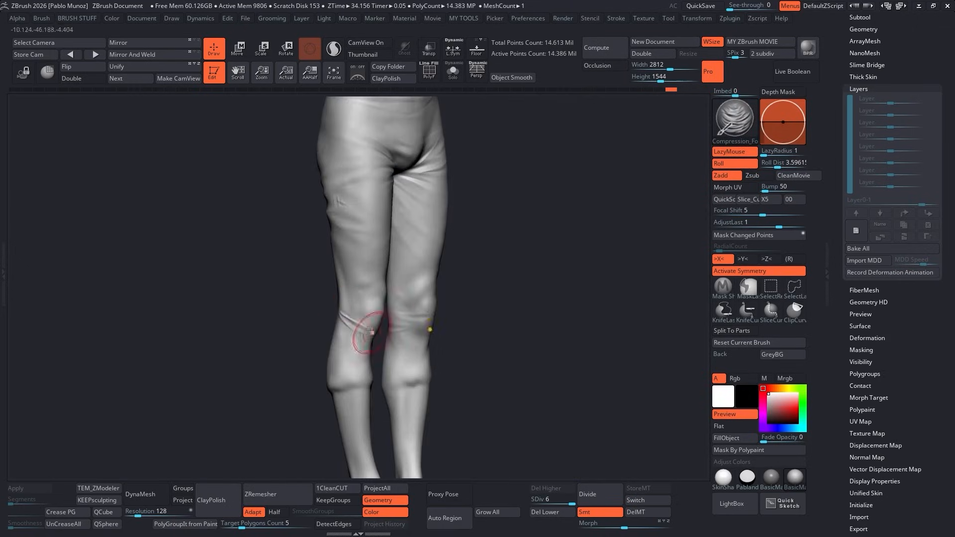
# Sculpt compression folds around the knees of the trousers with the Compression Folds brush and smooth them.
pyautogui.moveTo(370, 331); pyautogui.dragTo(464, 315, button='right')
pyautogui.keyDown('shift'); pyautogui.moveTo(411, 352); pyautogui.dragTo(421, 326); pyautogui.keyUp('shift')
pyautogui.moveTo(438, 319)
pyautogui.mouseDown(button='right')
pyautogui.moveTo(377, 303)
pyautogui.moveTo(348, 309)
pyautogui.mouseUp(button='right')
pyautogui.moveTo(335, 334); pyautogui.dragTo(371, 318)
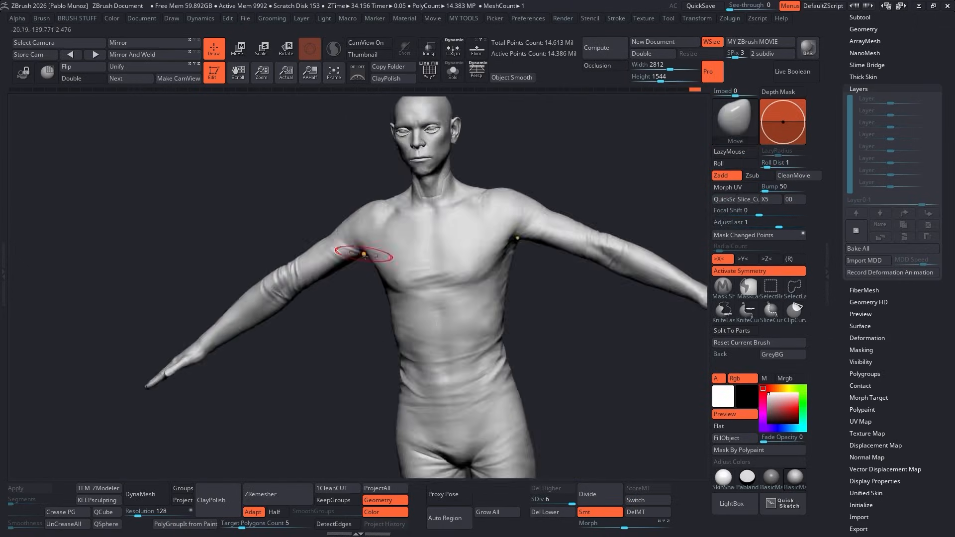
pyautogui.keyDown('ctrl'); pyautogui.moveTo(487, 318); pyautogui.dragTo(511, 338, button='right'); pyautogui.keyUp('ctrl')
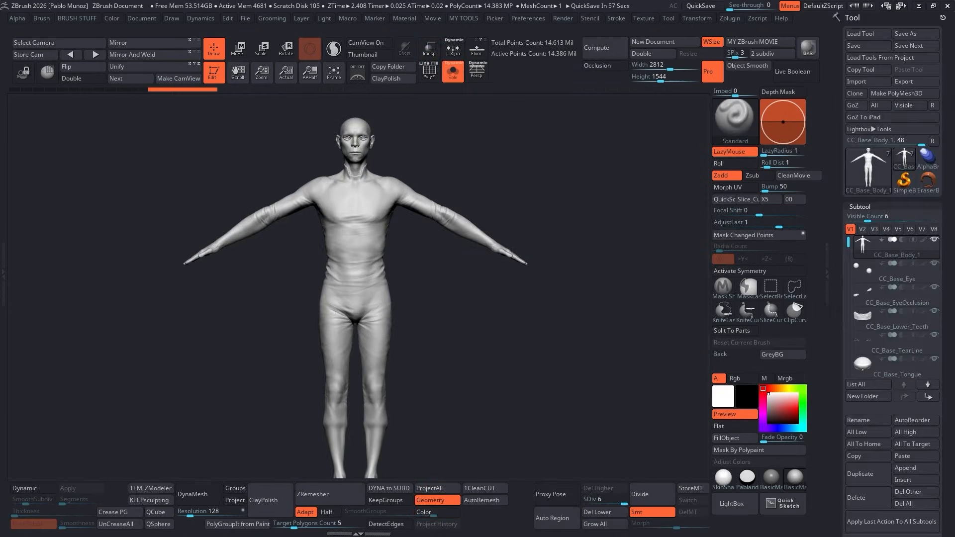
# Switch to the other CC_Base_Body tool, display its polygroups and wireframe, and select the suit mesh subtool.
pyautogui.moveTo(539, 210); pyautogui.dragTo(455, 195, button='right')
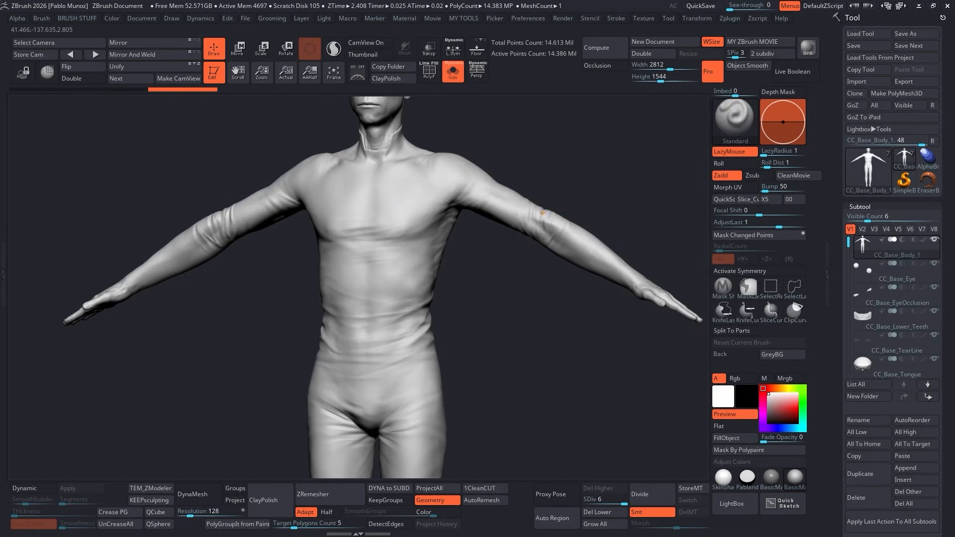
pyautogui.click(869, 170)
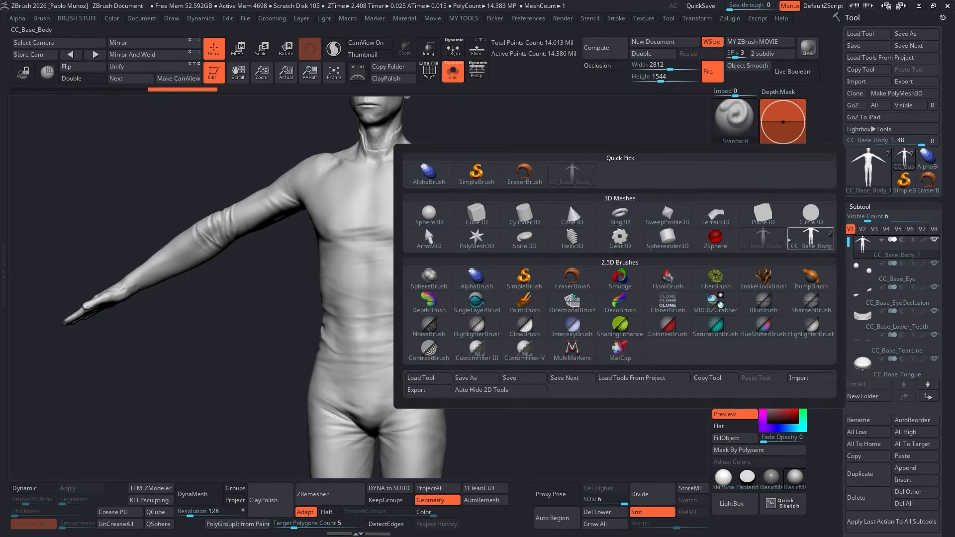
pyautogui.click(810, 238)
pyautogui.keyDown('alt'); pyautogui.moveTo(433, 240); pyautogui.dragTo(437, 214, button='right'); pyautogui.keyUp('alt')
pyautogui.hotkey('shift', 'f')
pyautogui.press('f')
pyautogui.click(882, 276)
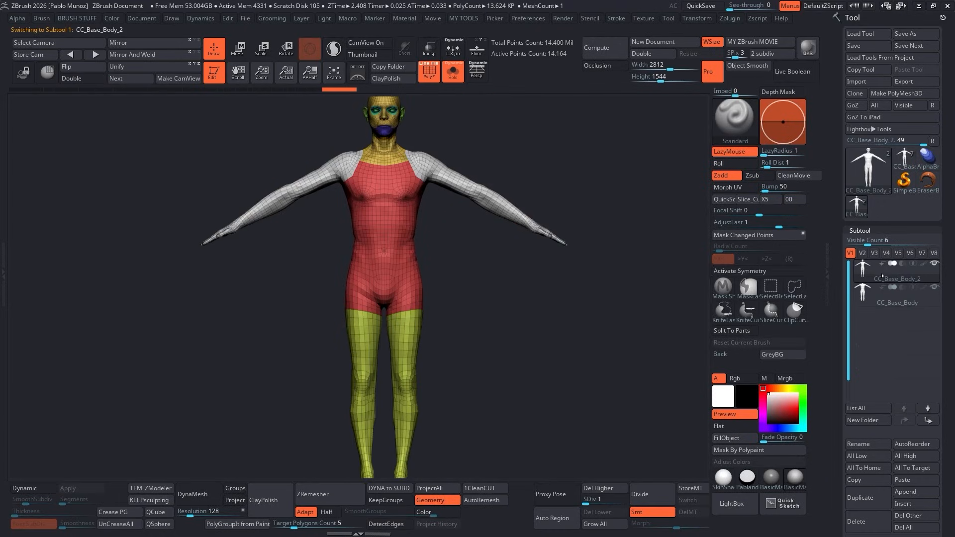
pyautogui.click(894, 299)
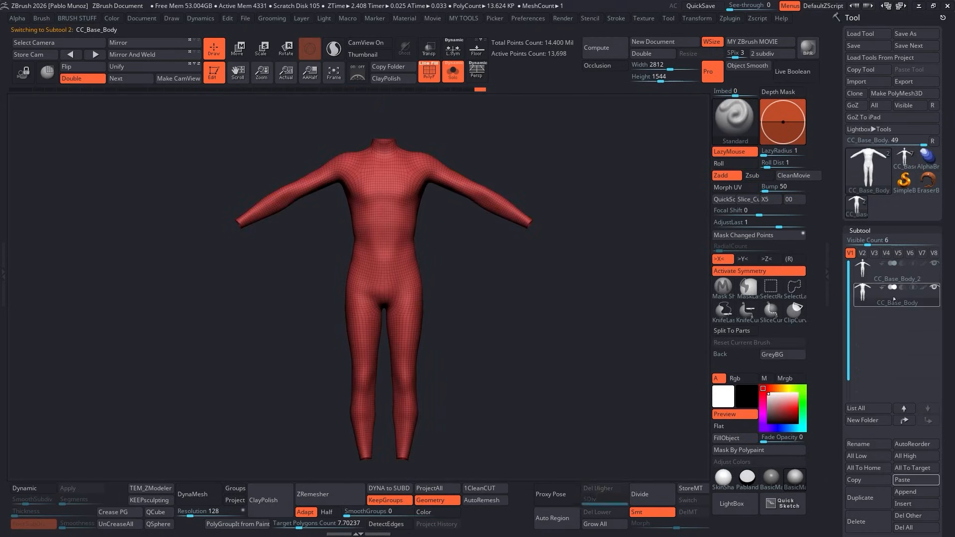
# Show the suit together with the body, fill the suit with orange, and reset the active colour to white.
pyautogui.click(581, 273)
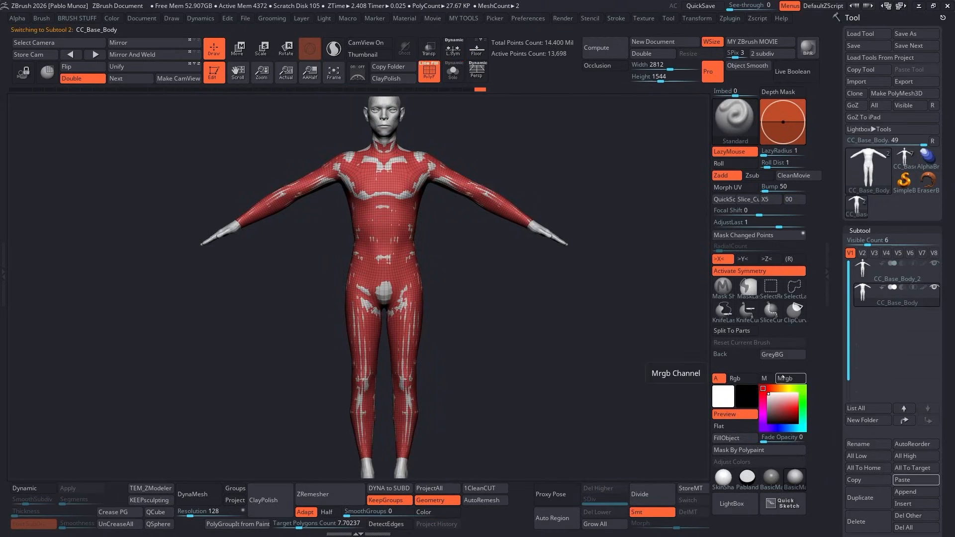
pyautogui.click(731, 438)
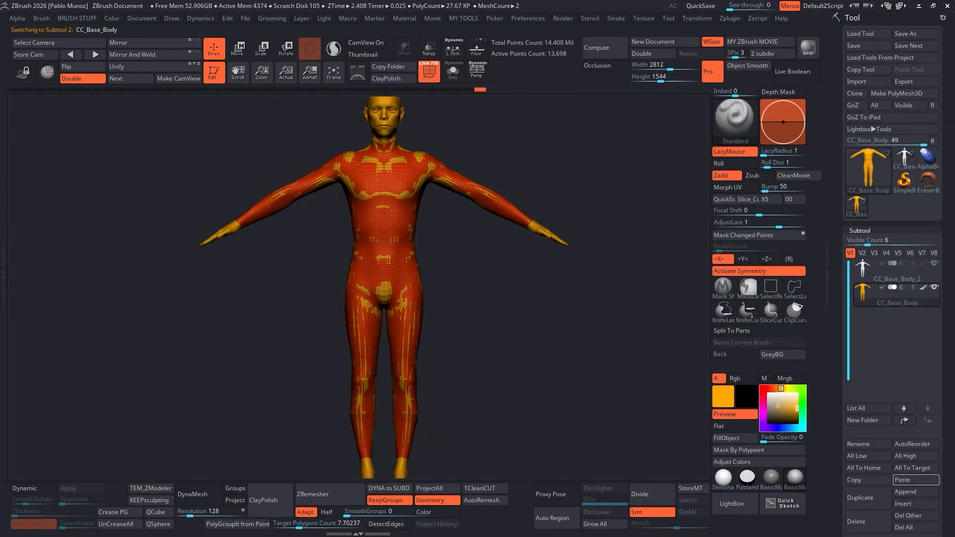
pyautogui.click(768, 394)
pyautogui.moveTo(553, 253); pyautogui.dragTo(522, 275)
pyautogui.press('3')
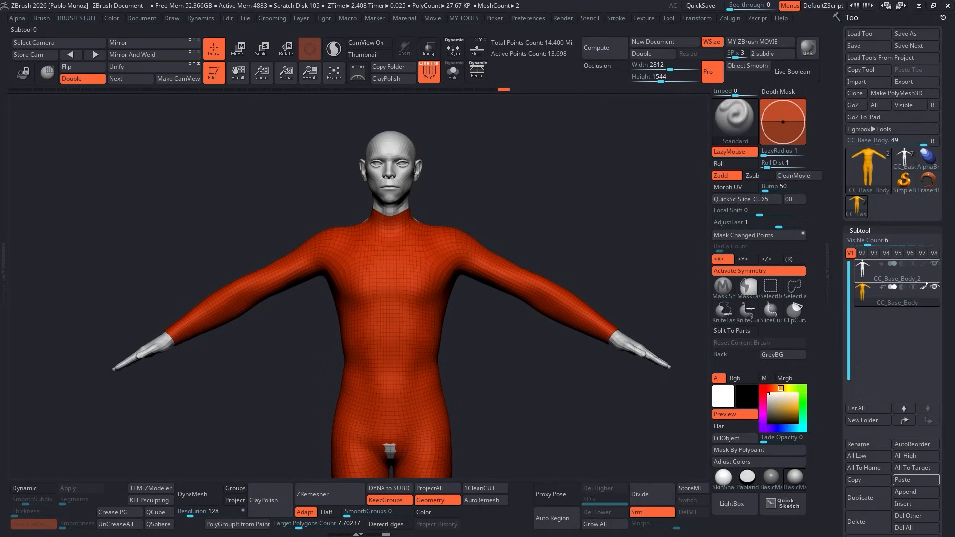
# Hide the wireframe and toggle the orange suit's visibility to compare it with the body underneath.
pyautogui.click(933, 287)
pyautogui.click(934, 288)
pyautogui.hotkey('shift', 'f')
pyautogui.click(934, 287)
pyautogui.click(934, 288)
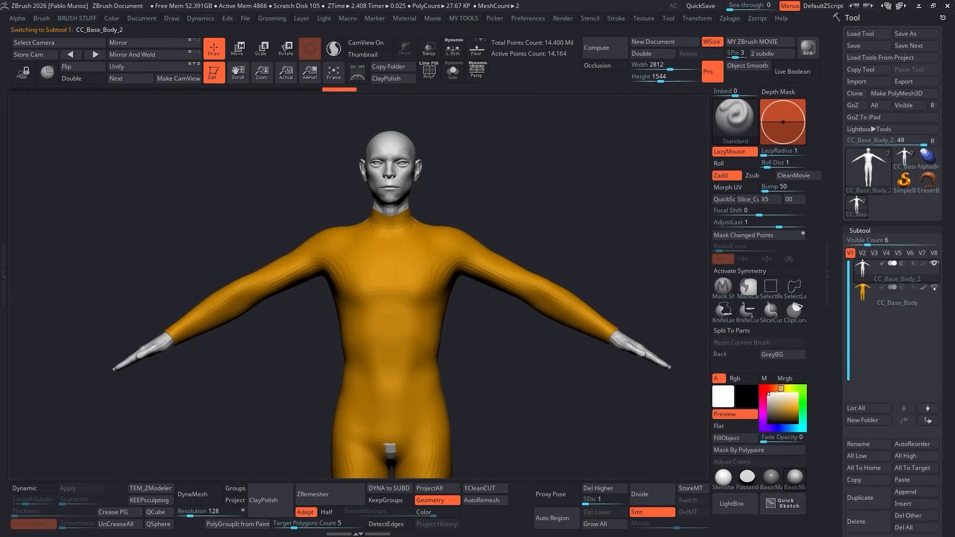
pyautogui.moveTo(531, 299)
pyautogui.keyDown('alt'); pyautogui.mouseDown()
pyautogui.moveTo(531, 311)
pyautogui.moveTo(466, 235)
pyautogui.moveTo(464, 261)
pyautogui.mouseUp(); pyautogui.keyUp('alt')
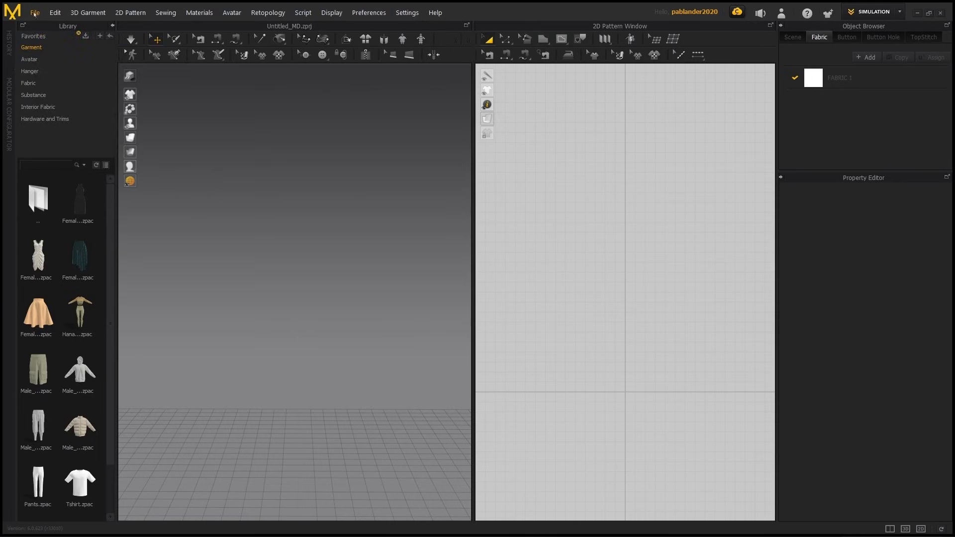
# Switch to Marvelous Designer and import the body OBJ as an avatar at cm (DAZ Studio) scale, aligned to the ground.
pyautogui.click(35, 12)
pyautogui.moveTo(83, 98)
pyautogui.click(142, 96)
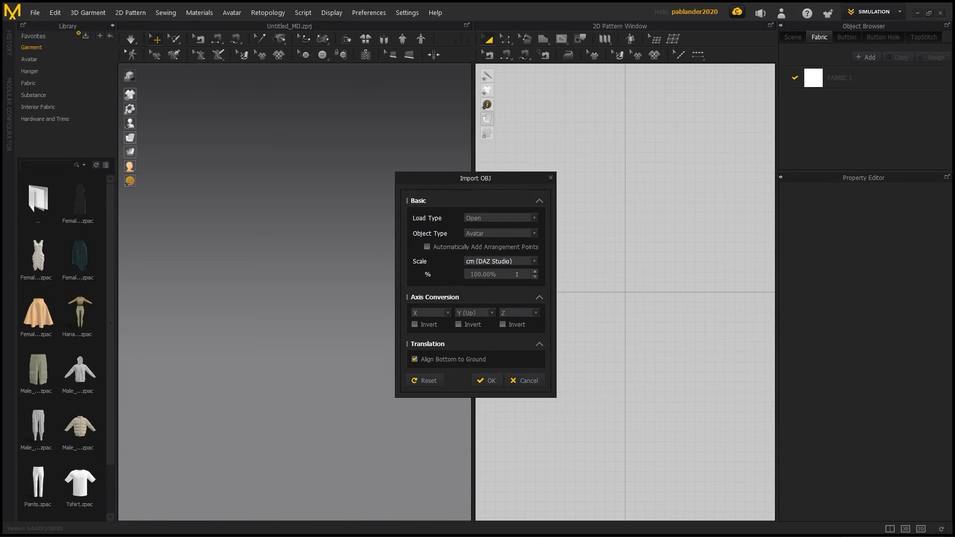
pyautogui.click(487, 381)
# Add the suit OBJ to the scene as a garment at cm (DAZ Studio) scale.
pyautogui.click(34, 12)
pyautogui.moveTo(69, 106)
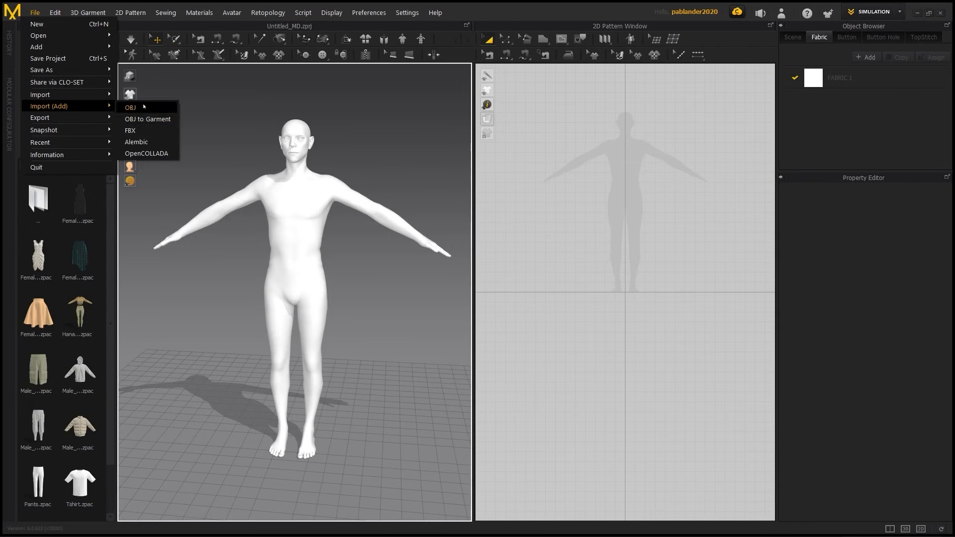
pyautogui.click(144, 107)
pyautogui.click(472, 227)
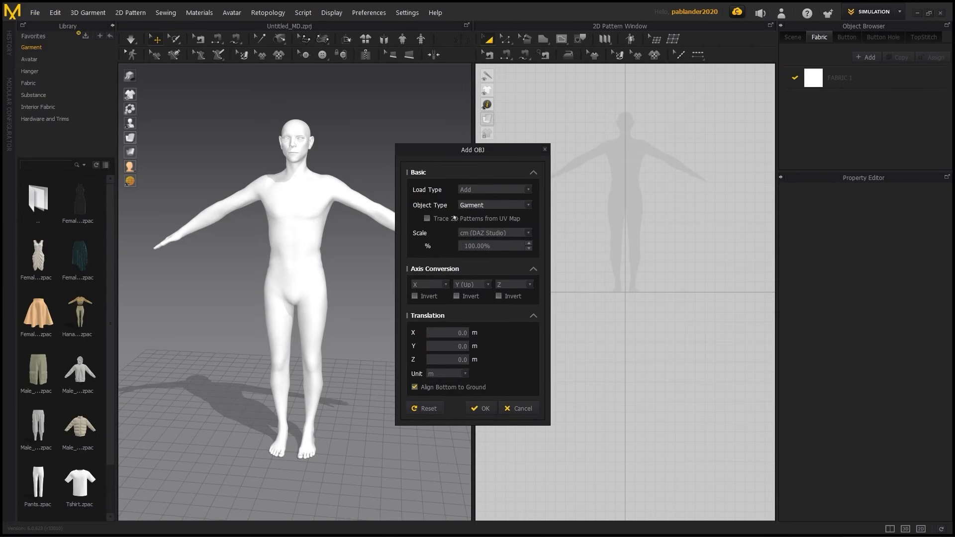
pyautogui.click(481, 407)
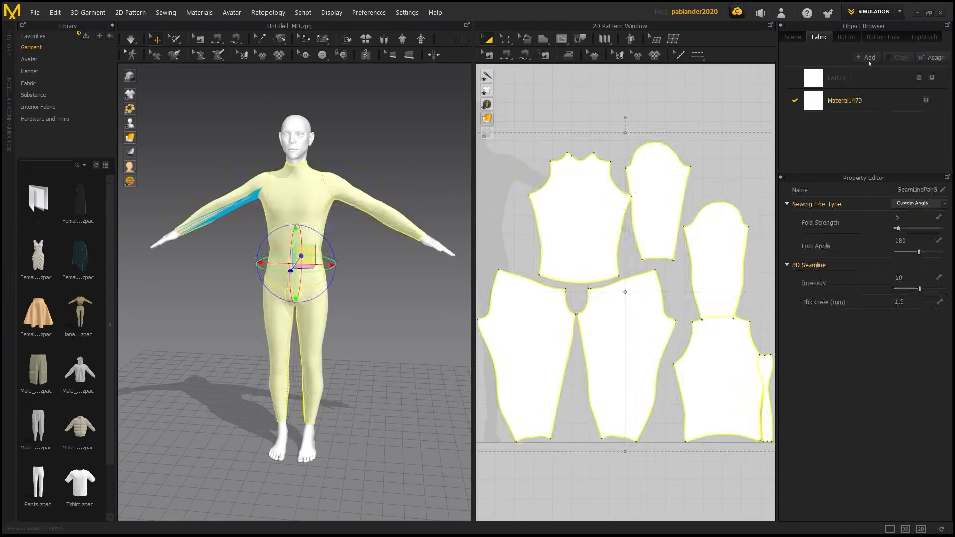
# Add a new dark navy fabric and apply it to all pattern pieces of the suit.
pyautogui.click(866, 57)
pyautogui.scroll(5, 601, 160)
pyautogui.scroll(-5, 601, 160)
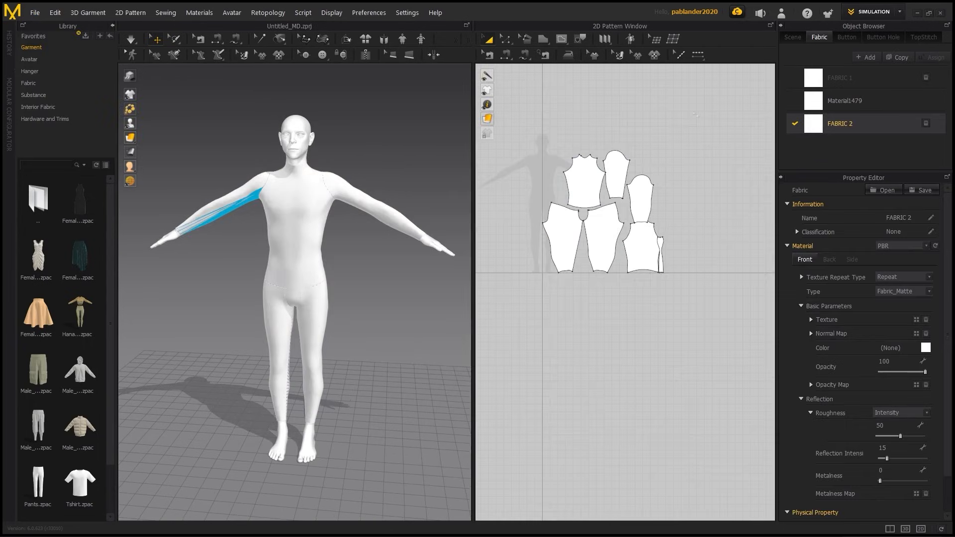
pyautogui.hotkey('ctrl', 'a')
pyautogui.press('Escape')
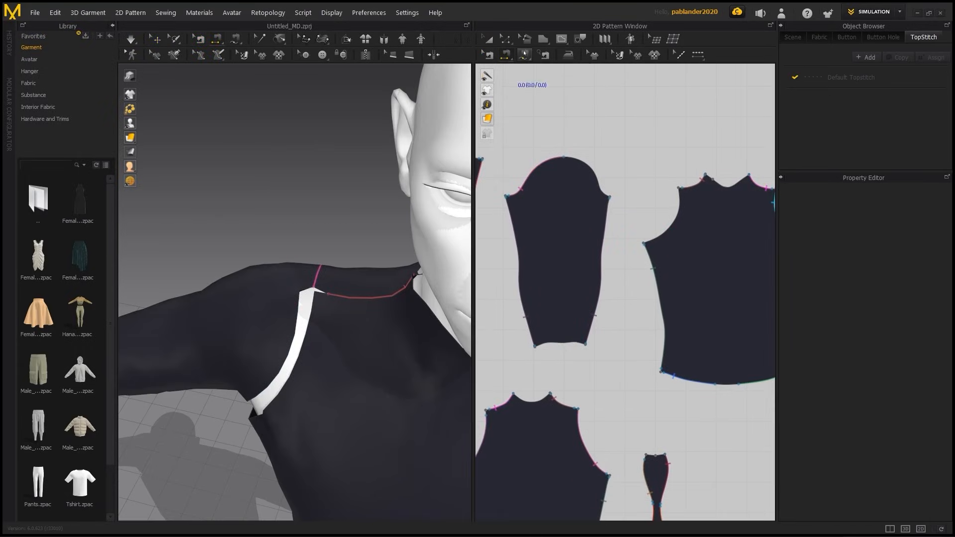
# Sew the sleeve caps to the armholes of the torso panels to close the gaps at the shoulders.
pyautogui.click(587, 190)
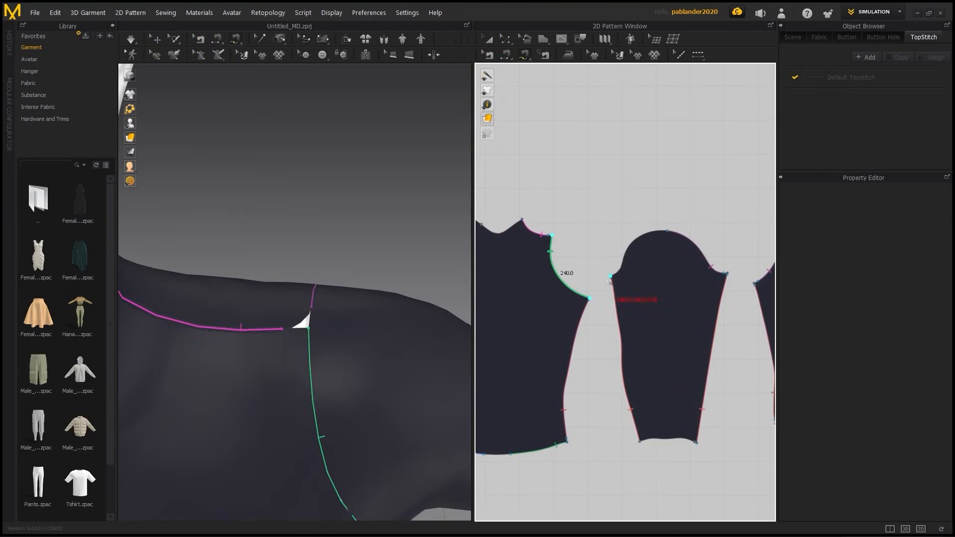
pyautogui.click(612, 282)
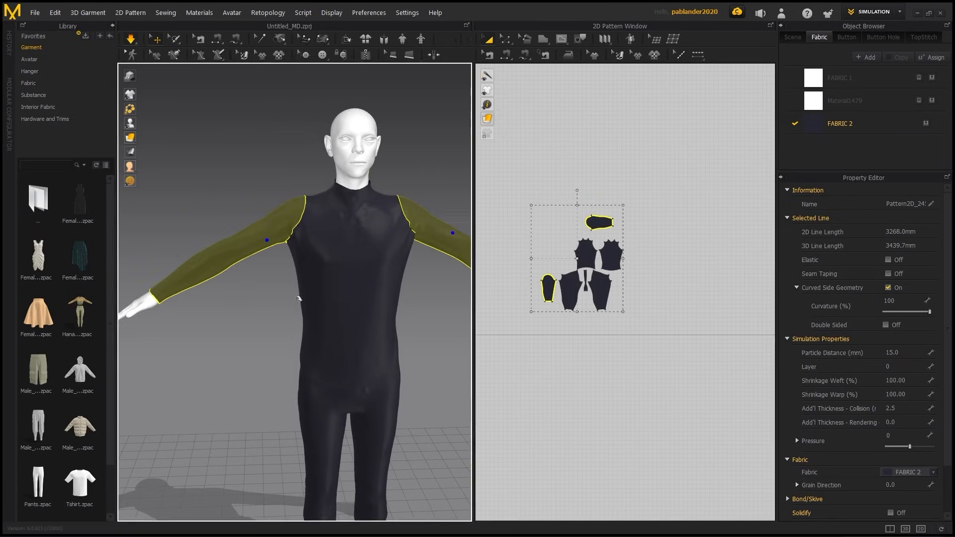
# Set the sleeves' warp shrinkage to 110% and the front torso panel's weft and warp shrinkage to 105%.
pyautogui.click(905, 394)
pyautogui.write('110')
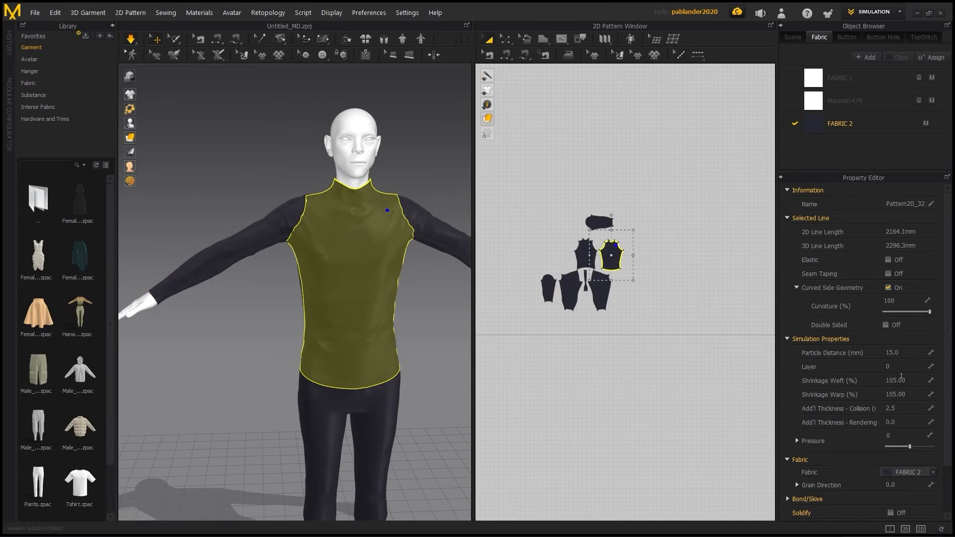
pyautogui.moveTo(354, 321); pyautogui.dragTo(322, 321, button='middle')
pyautogui.scroll(3, 341, 196)
pyautogui.moveTo(122, 300); pyautogui.dragTo(384, 399, button='right')
pyautogui.click(156, 305)
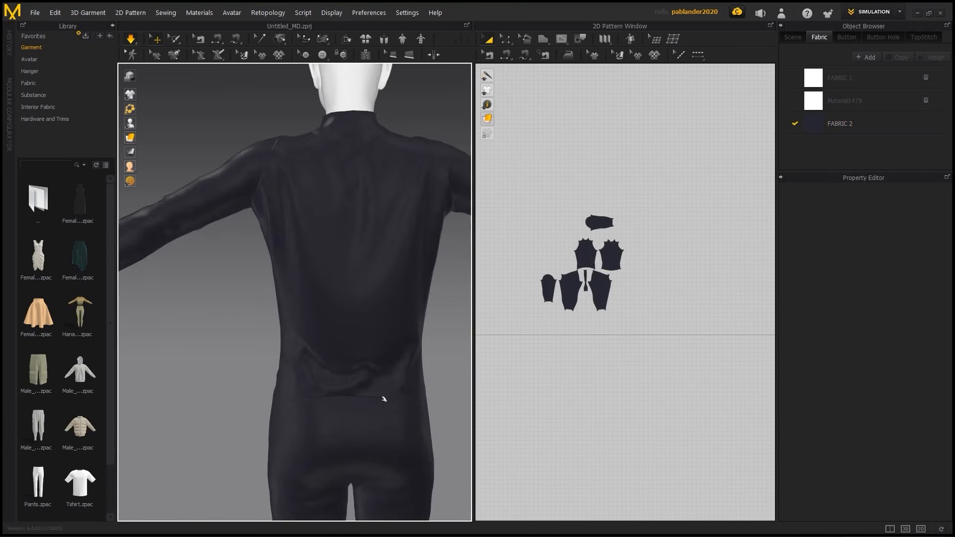
# Set the weft shrinkage of the suit's back torso panel to 110%.
pyautogui.click(383, 400)
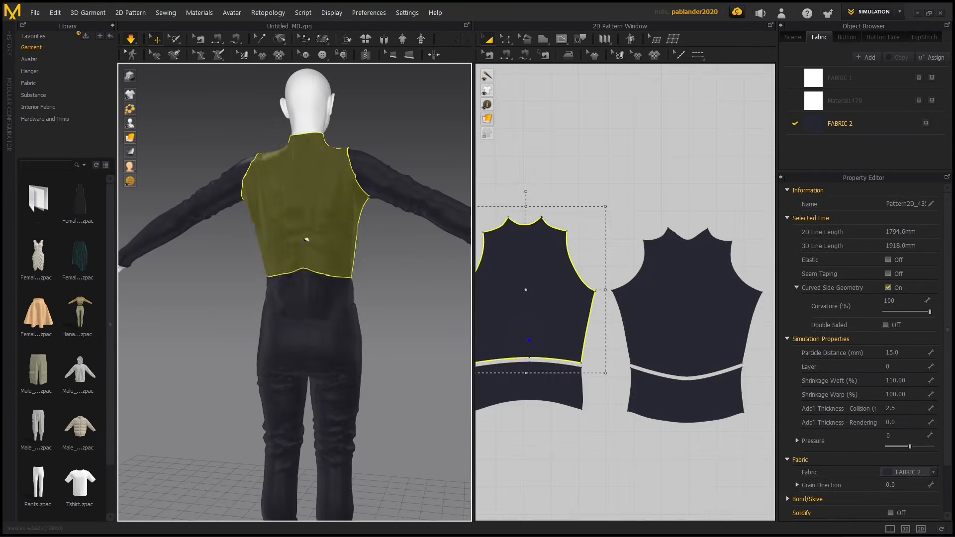
pyautogui.click(309, 303)
pyautogui.doubleClick(903, 380)
pyautogui.write('1')
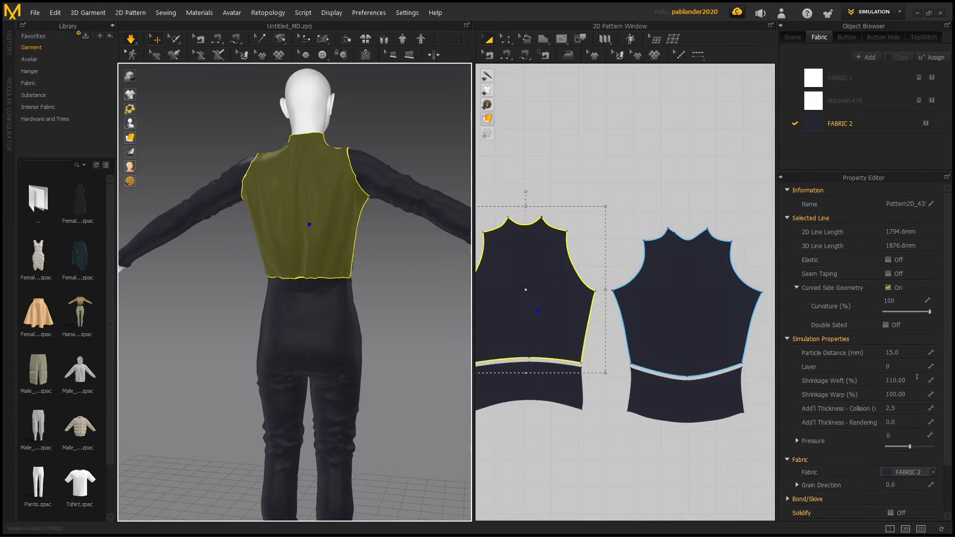
pyautogui.doubleClick(903, 381)
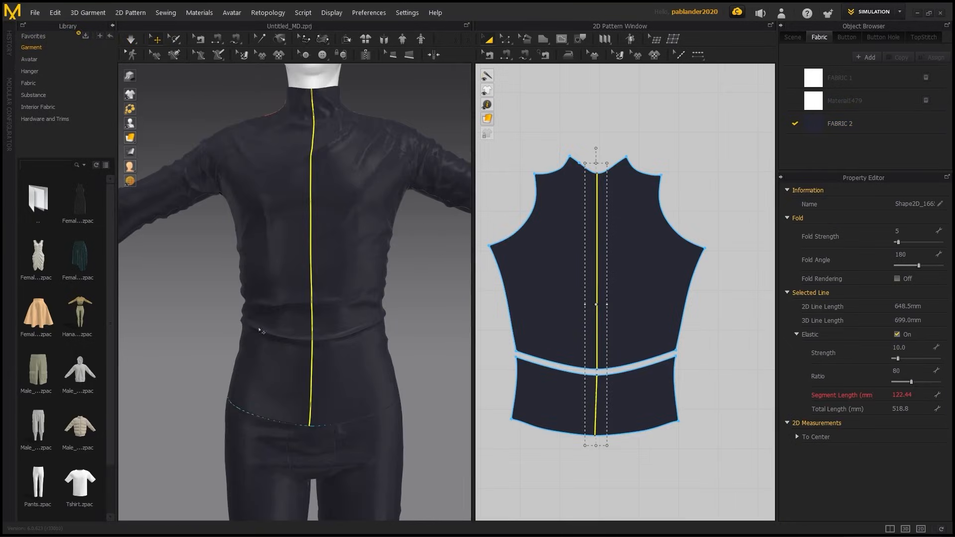
# Simulate the suit with an elastic line down the centre front and rework that line's elastic settings.
pyautogui.press('space')
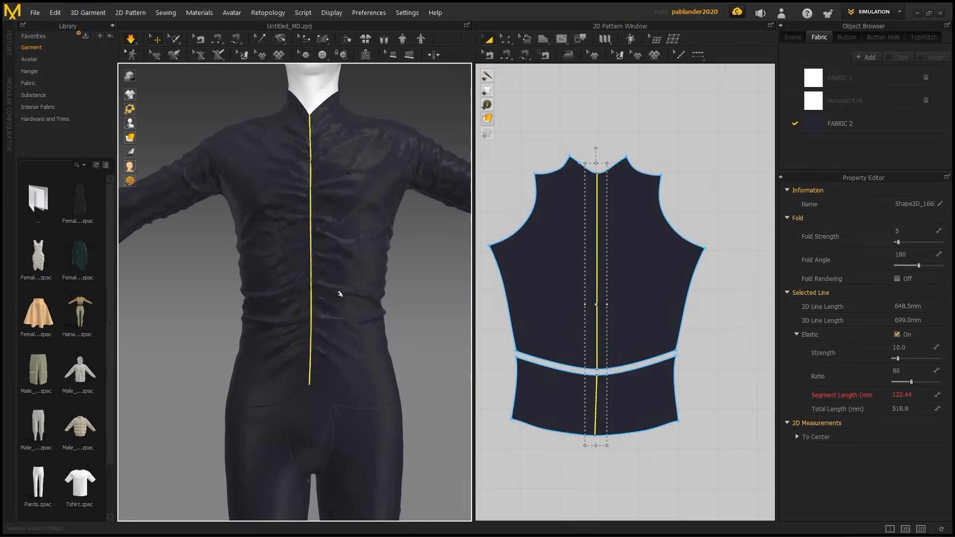
pyautogui.doubleClick(901, 348)
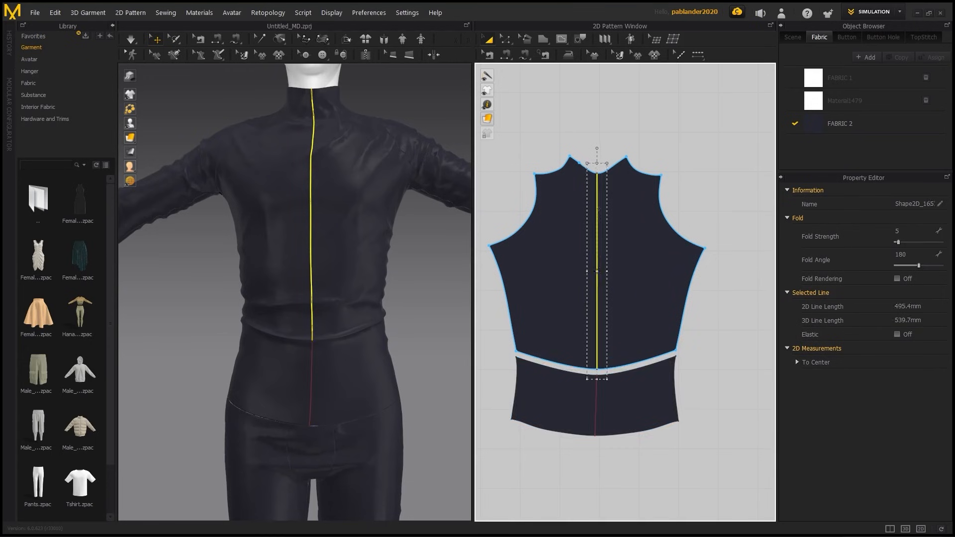
pyautogui.rightClick(596, 391)
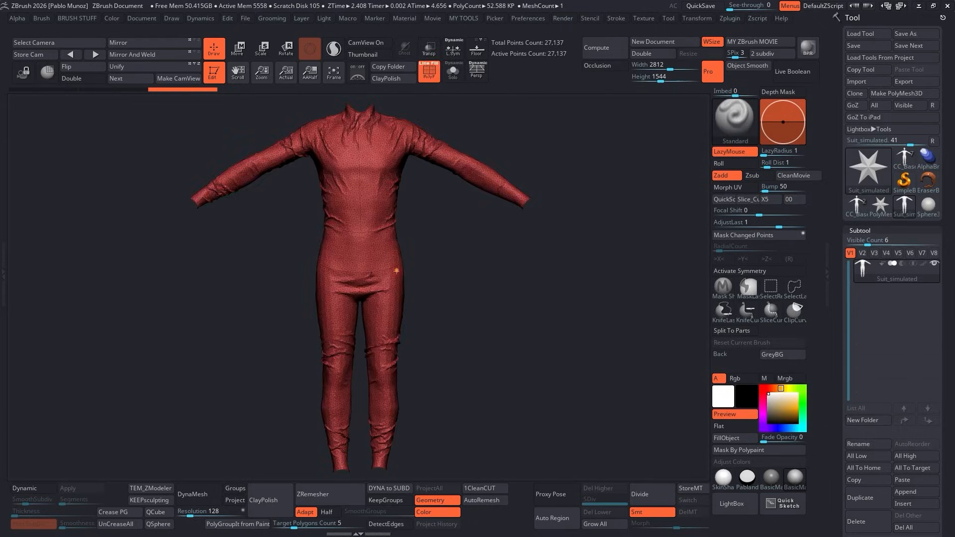
# Switch to ZBrush, check and fix the simulated suit's mesh integrity, and remesh it with ZRemesher.
pyautogui.press('space')
pyautogui.click(358, 195)
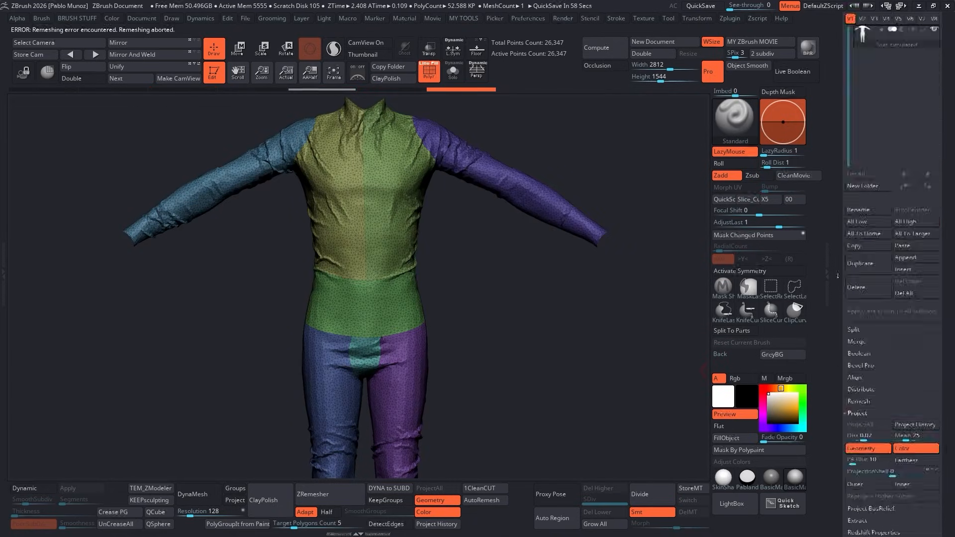
pyautogui.moveTo(871, 449); pyautogui.dragTo(870, 222)
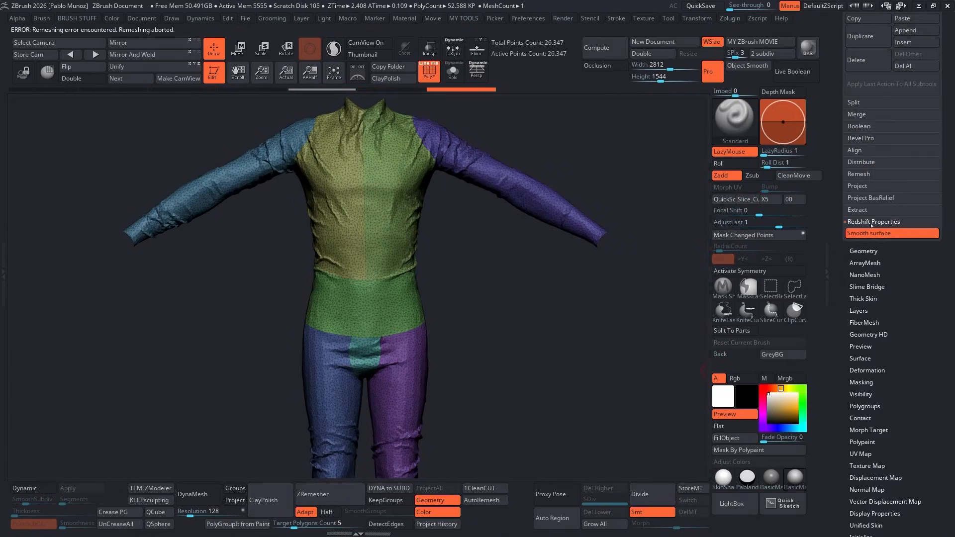
pyautogui.click(864, 252)
pyautogui.click(866, 433)
pyautogui.click(869, 315)
pyautogui.click(926, 314)
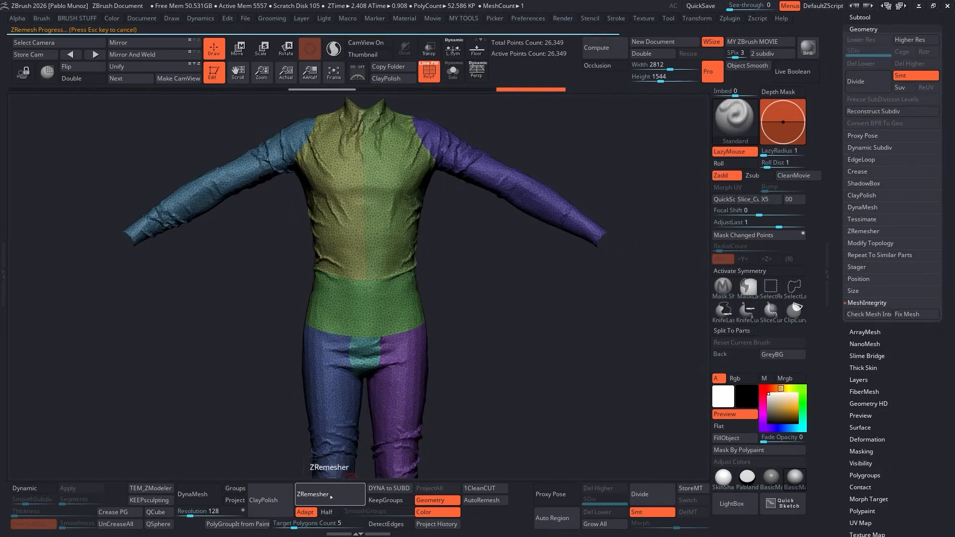
# Subdivide the remeshed suit and smooth the rough areas of its surface.
pyautogui.hotkey('ctrl', 'd')
pyautogui.hotkey('ctrl', 'd')
pyautogui.hotkey('shift', 'f')
pyautogui.press('space')
pyautogui.press('f')
pyautogui.moveTo(389, 303); pyautogui.dragTo(438, 306, button='right')
pyautogui.keyDown('shift'); pyautogui.moveTo(416, 379); pyautogui.dragTo(416, 358); pyautogui.keyUp('shift')
pyautogui.moveTo(468, 329); pyautogui.dragTo(419, 331, button='right')
pyautogui.keyDown('shift'); pyautogui.moveTo(418, 328); pyautogui.dragTo(415, 293); pyautogui.keyUp('shift')
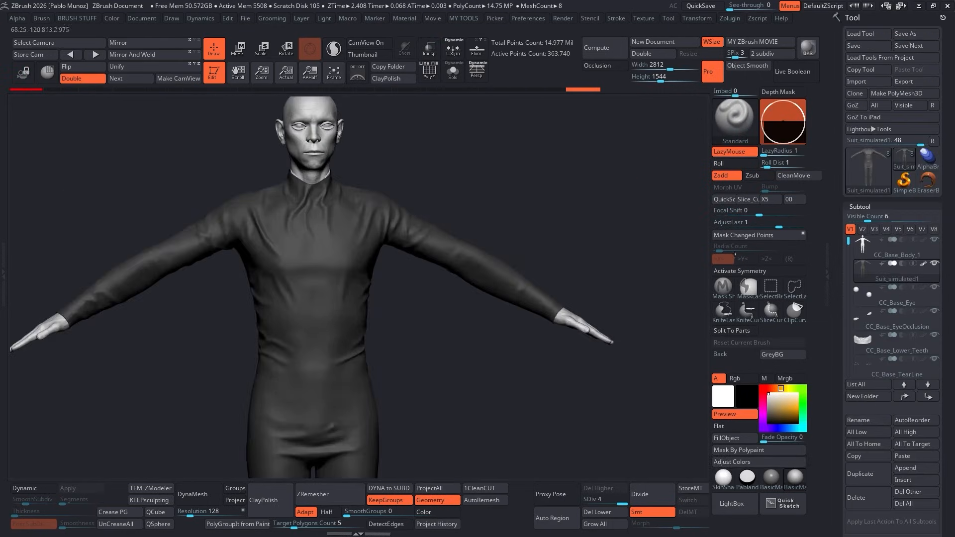
# Select the body subtool, keep only the body and suit visible, and set the body's subdivision level to 2.
pyautogui.keyDown('alt'); pyautogui.click(586, 325); pyautogui.keyUp('alt')
pyautogui.keyDown('alt'); pyautogui.moveTo(586, 324); pyautogui.dragTo(623, 345, button='right'); pyautogui.keyUp('alt')
pyautogui.click(934, 264)
pyautogui.click(602, 498)
pyautogui.write('2')
pyautogui.press('Return')
pyautogui.hotkey('shift', 'f')
pyautogui.keyDown('alt'); pyautogui.moveTo(440, 262); pyautogui.dragTo(470, 292, button='right'); pyautogui.keyUp('alt')
# Project the body's geometry onto the suit with a distance of 0.06916 and isolate the body.
pyautogui.scroll(-5, 850, 315)
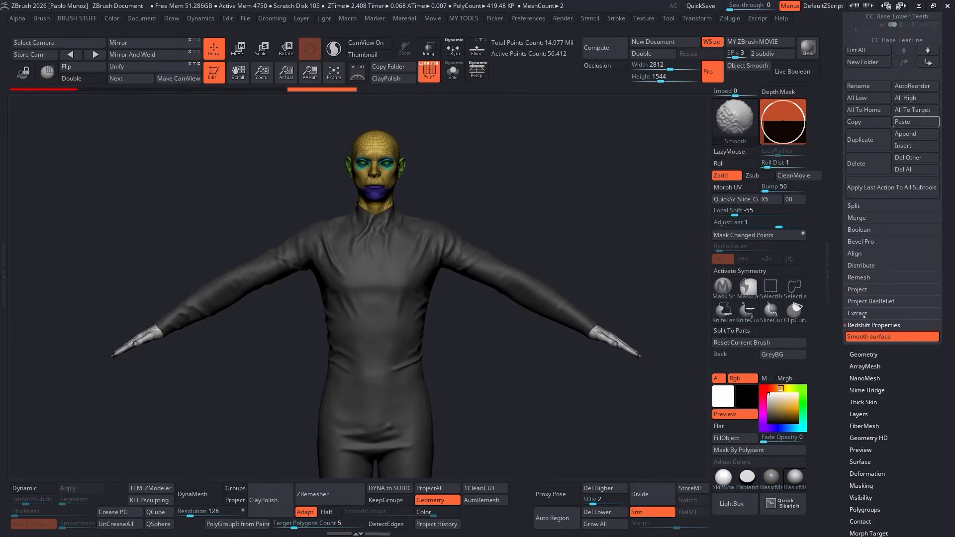
pyautogui.click(858, 289)
pyautogui.keyDown('alt'); pyautogui.click(378, 278); pyautogui.keyUp('alt')
pyautogui.hotkey('shift', 'f')
pyautogui.click(452, 72)
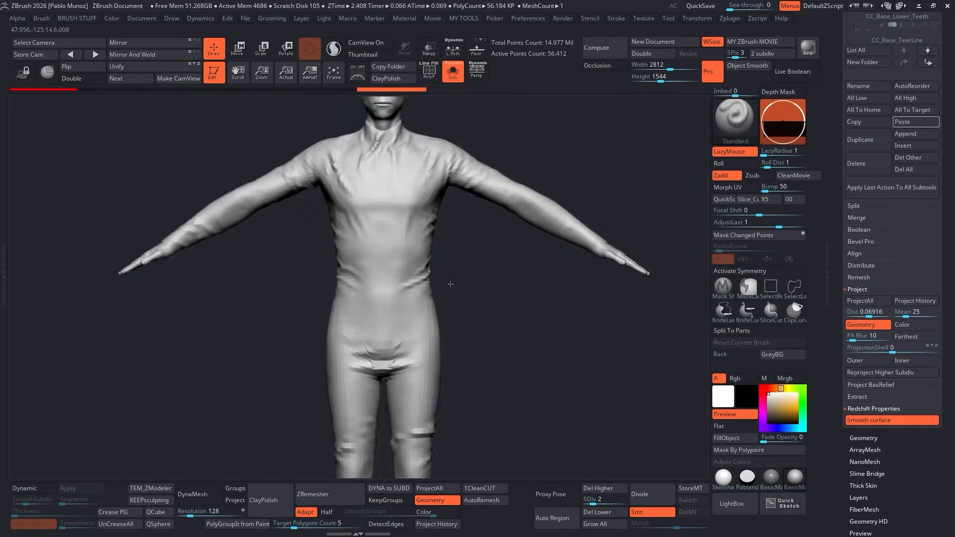
# Set the maximum brush size to 5000 in the drawing preferences and show the suit over the body again.
pyautogui.keyDown('alt'); pyautogui.moveTo(388, 259); pyautogui.dragTo(388, 219, button='right'); pyautogui.keyUp('alt')
pyautogui.press('space')
pyautogui.click(528, 18)
pyautogui.click(540, 234)
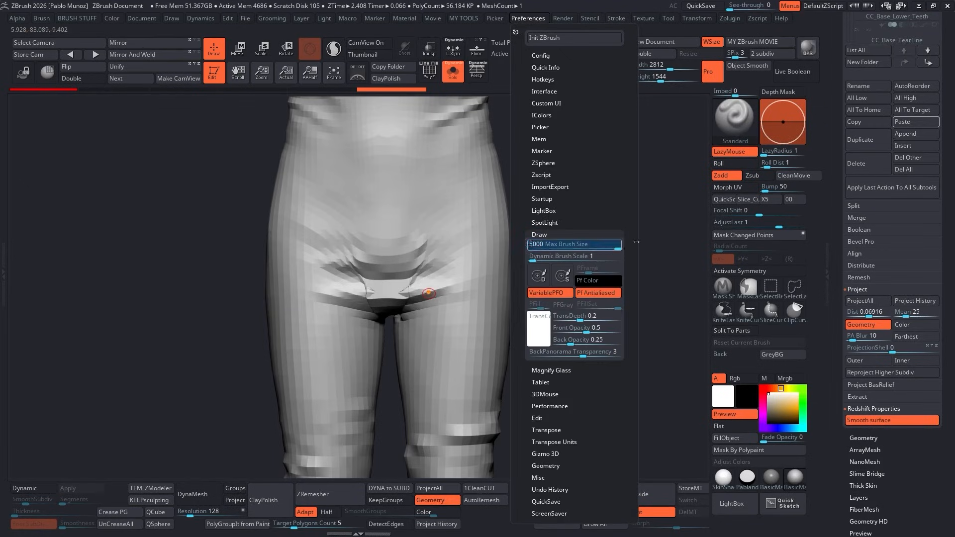
pyautogui.hotkey('ctrl', 'd')
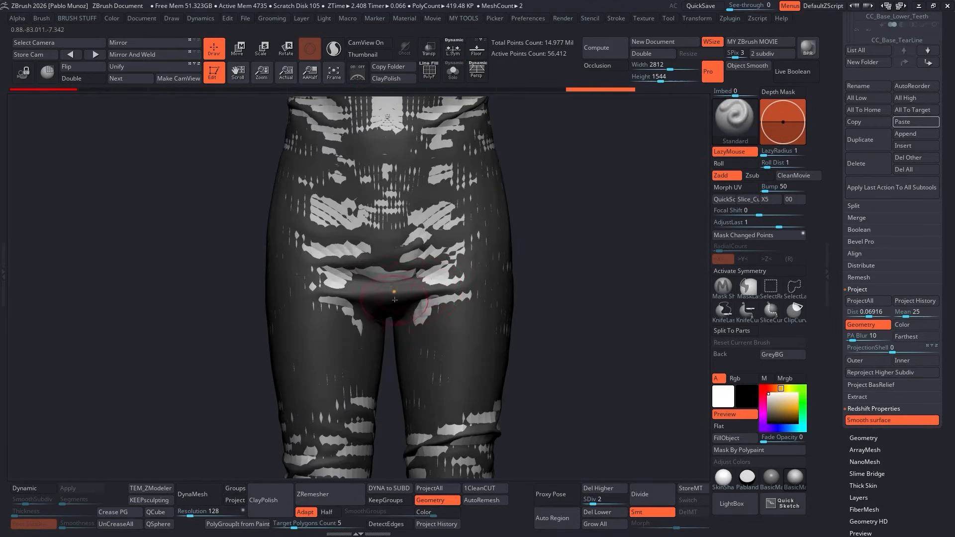
# Isolate the suit and mask everything except its crotch folds, using an inverted, softened mask.
pyautogui.keyDown('alt'); pyautogui.click(394, 299); pyautogui.keyUp('alt')
pyautogui.click(452, 71)
pyautogui.moveTo(397, 321); pyautogui.dragTo(396, 278, button='right')
pyautogui.keyDown('ctrl'); pyautogui.moveTo(348, 278); pyautogui.dragTo(422, 279); pyautogui.keyUp('ctrl')
pyautogui.press('space')
pyautogui.keyDown('ctrl'); pyautogui.click(542, 284); pyautogui.keyUp('ctrl')
pyautogui.keyDown('ctrl'); pyautogui.click(544, 279); pyautogui.keyUp('ctrl')
pyautogui.keyDown('ctrl'); pyautogui.click(544, 279); pyautogui.keyUp('ctrl')
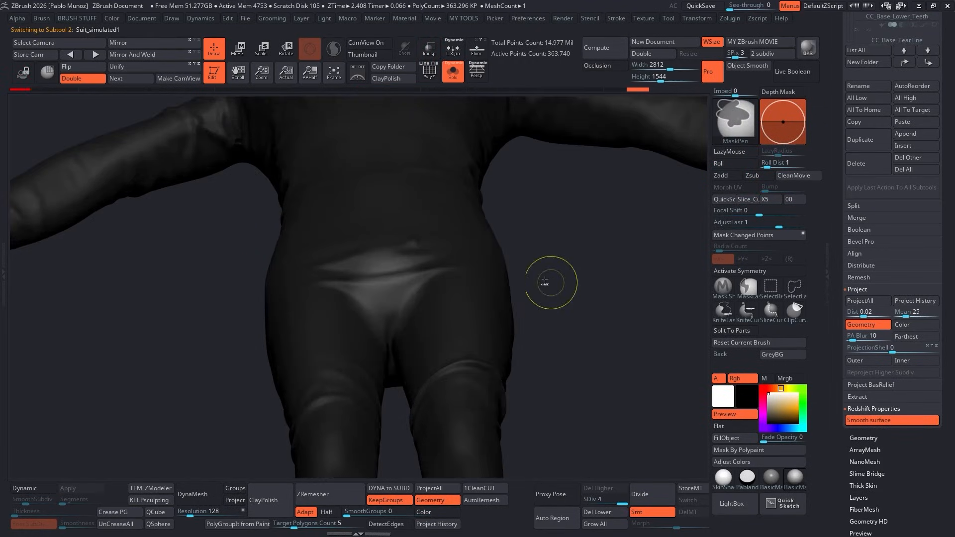
# Undo the body's previous projection and project it again onto the reworked suit at subdivision level 2.
pyautogui.hotkey('ctrl', 'z')
pyautogui.hotkey('ctrl', 'z')
pyautogui.hotkey('ctrl', 'z')
pyautogui.hotkey('ctrl', 'z')
pyautogui.hotkey('ctrl', 'z')
pyautogui.hotkey('ctrl', 'z')
pyautogui.hotkey('ctrl', 'z')
pyautogui.hotkey('ctrl', 'z')
pyautogui.hotkey('ctrl', 'z')
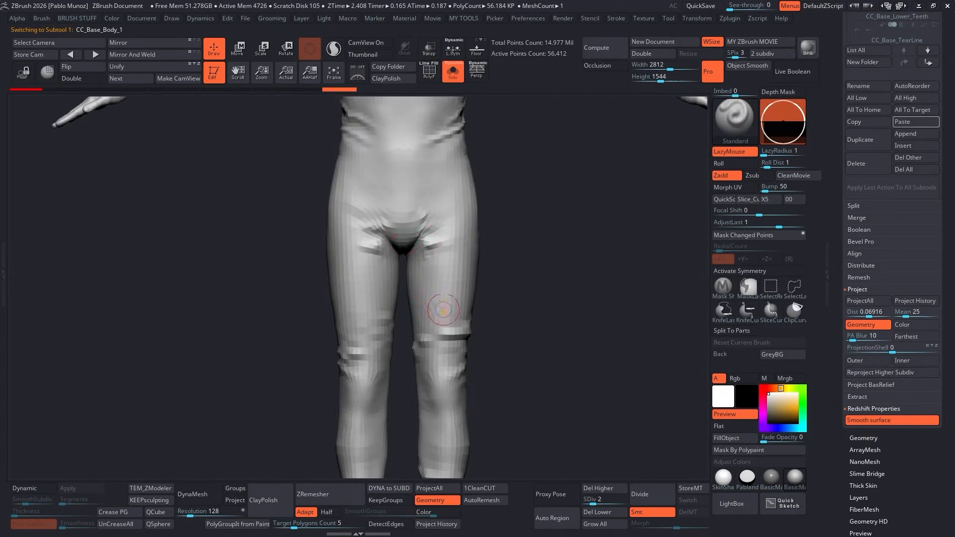
# Compare the body with the suit and carry the suit's folds onto the body at subdivision level 4.
pyautogui.hotkey('ctrl', 'shift', 'z')
pyautogui.hotkey('ctrl', 'shift', 'z')
pyautogui.hotkey('ctrl', 'shift', 'z')
pyautogui.hotkey('ctrl', 'shift', 'z')
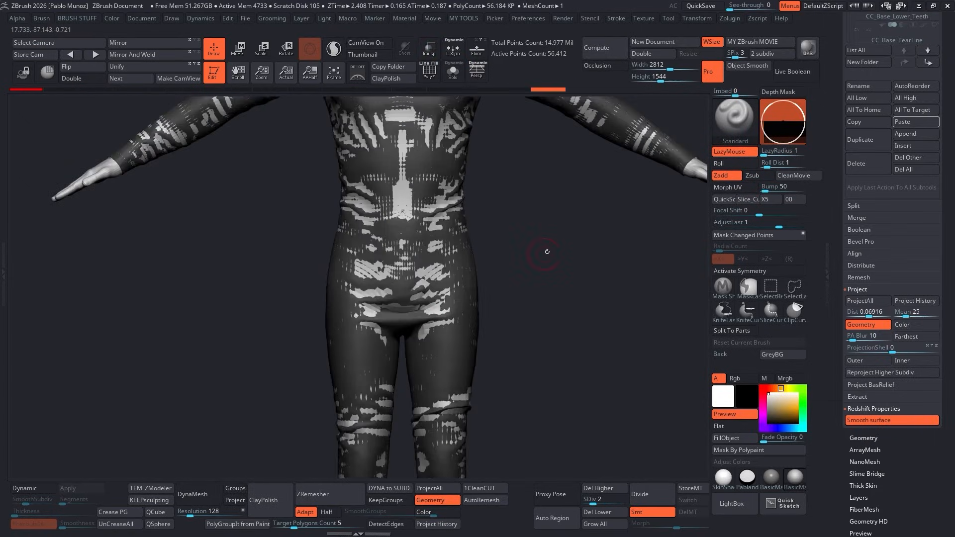
pyautogui.hotkey('ctrl', 'z')
pyautogui.hotkey('ctrl', 'z')
pyautogui.hotkey('ctrl', 'z')
pyautogui.hotkey('ctrl', 'z')
pyautogui.hotkey('ctrl', 'shift', 'z')
pyautogui.hotkey('ctrl', 'shift', 'z')
pyautogui.hotkey('ctrl', 'shift', 'z')
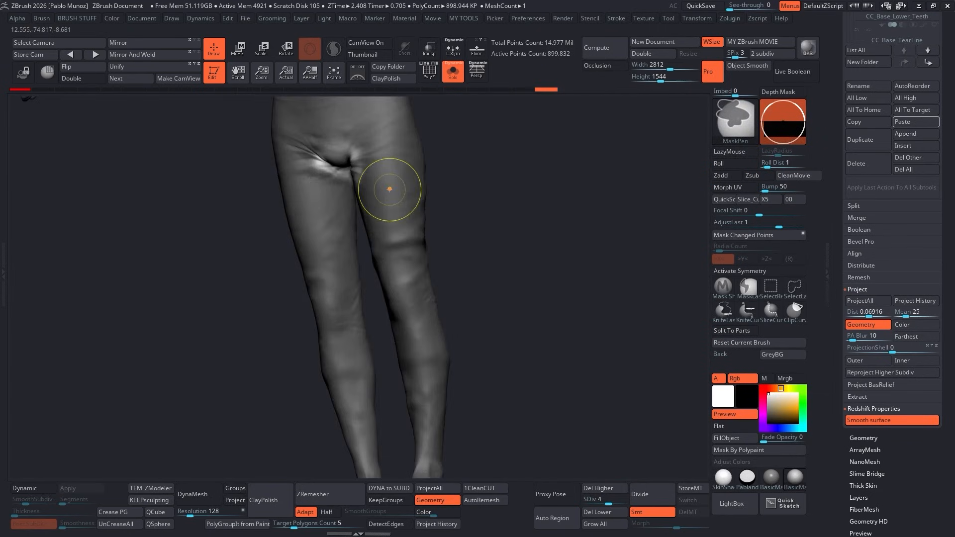
# Raise the body's subdivision level to 5 and refine the projection around the crotch with the ZProject brush.
pyautogui.hotkey('ctrl', 'z')
pyautogui.hotkey('ctrl', 'z')
pyautogui.hotkey('ctrl', 'z')
pyautogui.hotkey('ctrl', 'z')
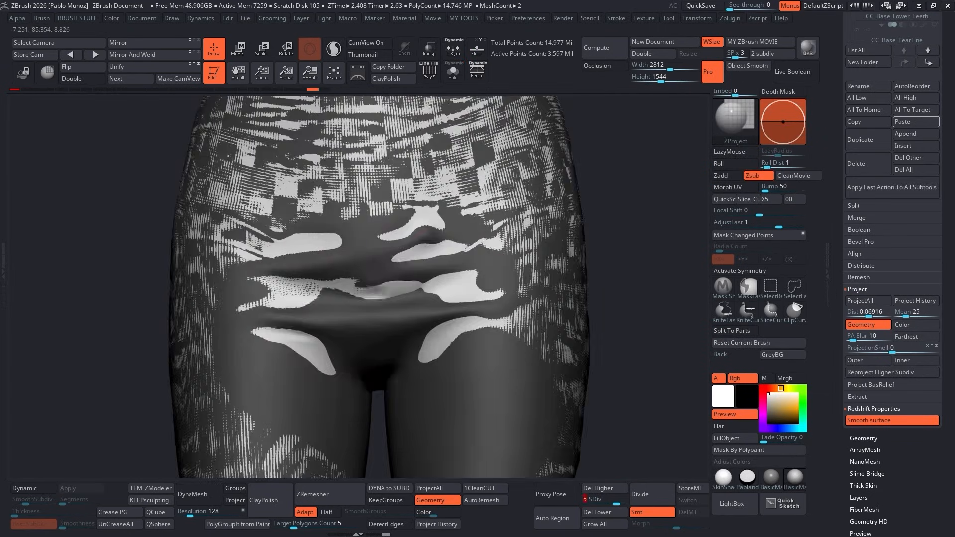
# Lower the body's subdivision level to 3, with X symmetry active, and clean up the projected upper body.
pyautogui.hotkey('ctrl', 'shift', 'z')
pyautogui.hotkey('ctrl', 'shift', 'z')
pyautogui.hotkey('ctrl', 'shift', 'z')
pyautogui.hotkey('ctrl', 'shift', 'z')
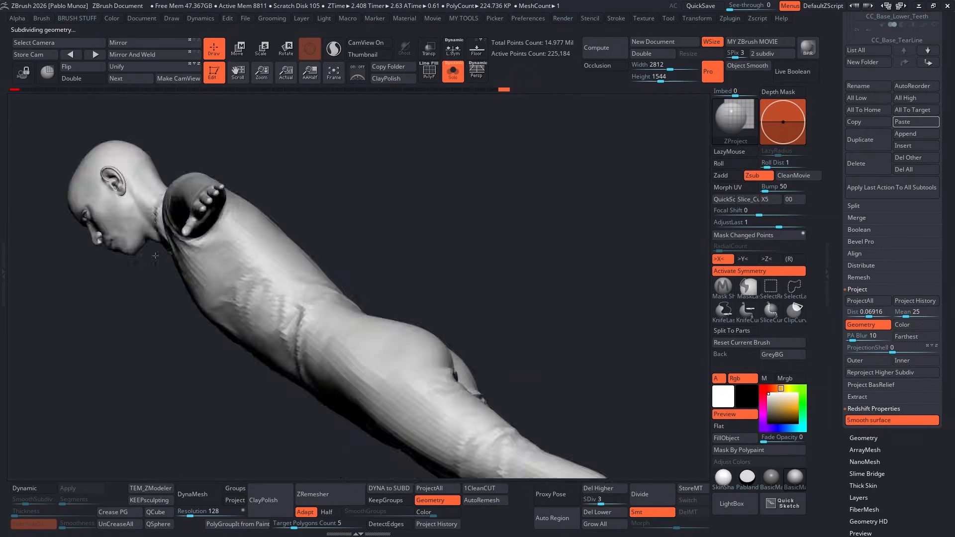
pyautogui.hotkey('ctrl', 'shift', 'z')
pyautogui.hotkey('ctrl', 'shift', 'z')
pyautogui.hotkey('ctrl', 'shift', 'z')
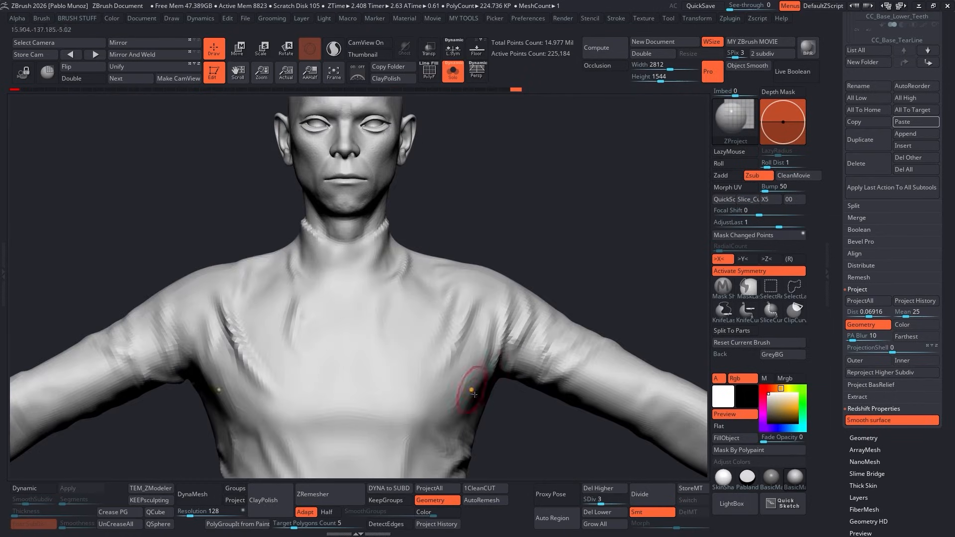
# Turn off symmetry and smooth the rough folds of the torso and crotch at subdivision level 4.
pyautogui.hotkey('ctrl', 'shift', 'z')
pyautogui.hotkey('ctrl', 'shift', 'z')
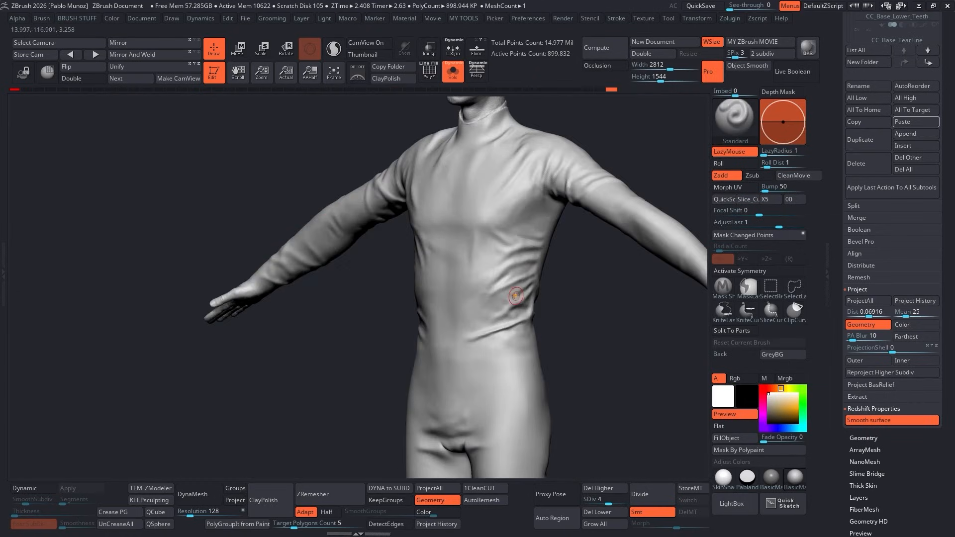
pyautogui.hotkey('ctrl', 'shift', 'z')
pyautogui.hotkey('ctrl', 'shift', 'z')
pyautogui.hotkey('ctrl', 'shift', 'z')
pyautogui.hotkey('ctrl', 'shift', 'z')
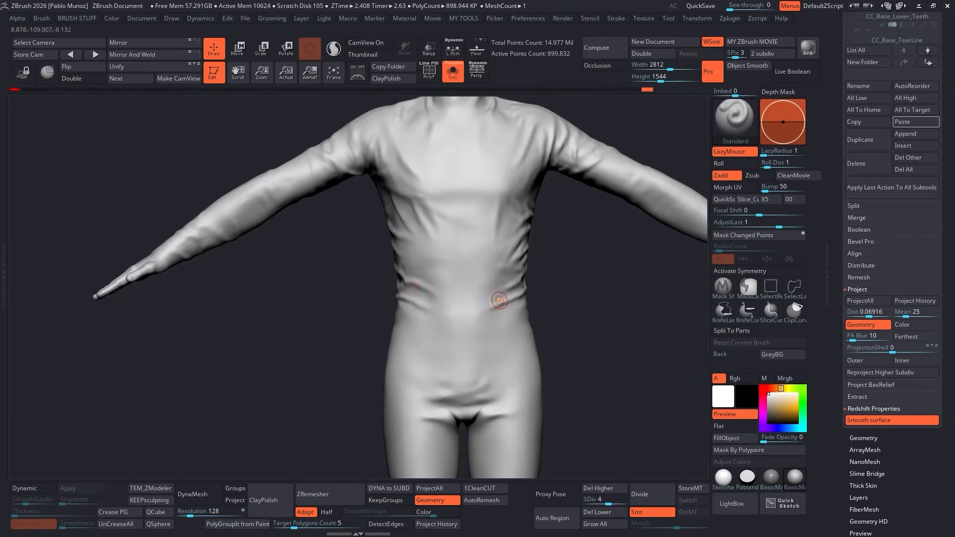
pyautogui.hotkey('ctrl', 'shift', 'z')
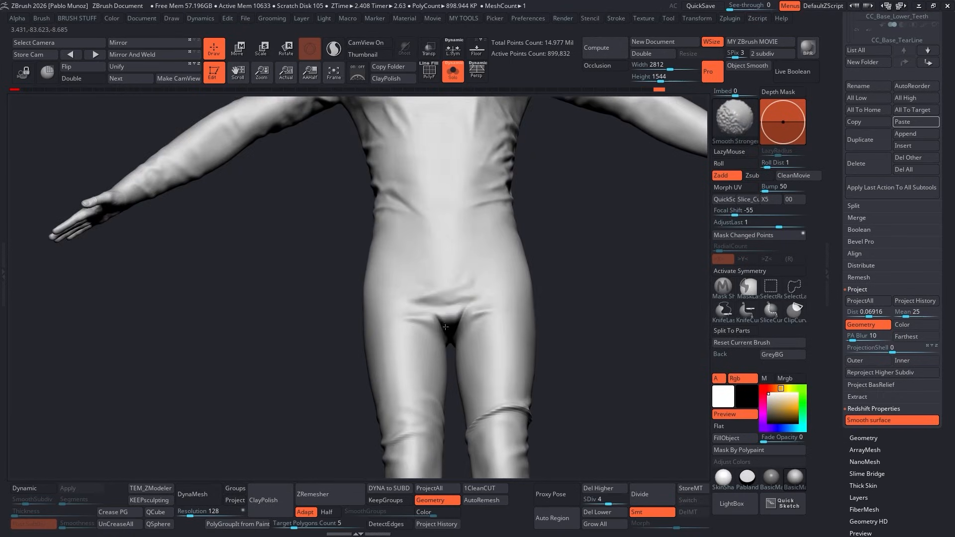
pyautogui.hotkey('ctrl', 'z')
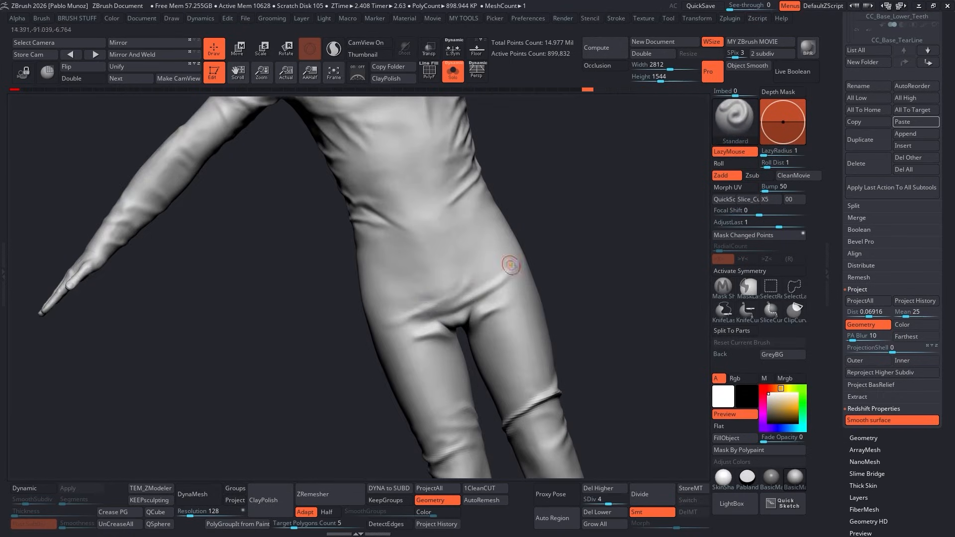
# Raise the body to subdivision level 6 and define the collar's edge around the neck with the Clay brush and X symmetry.
pyautogui.hotkey('ctrl', 'shift', 'z')
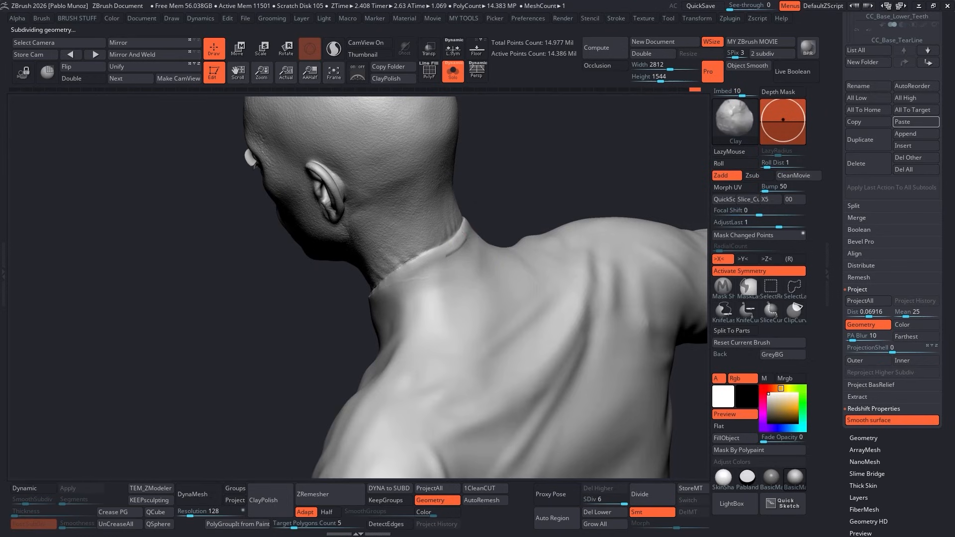
pyautogui.hotkey('ctrl', 'z')
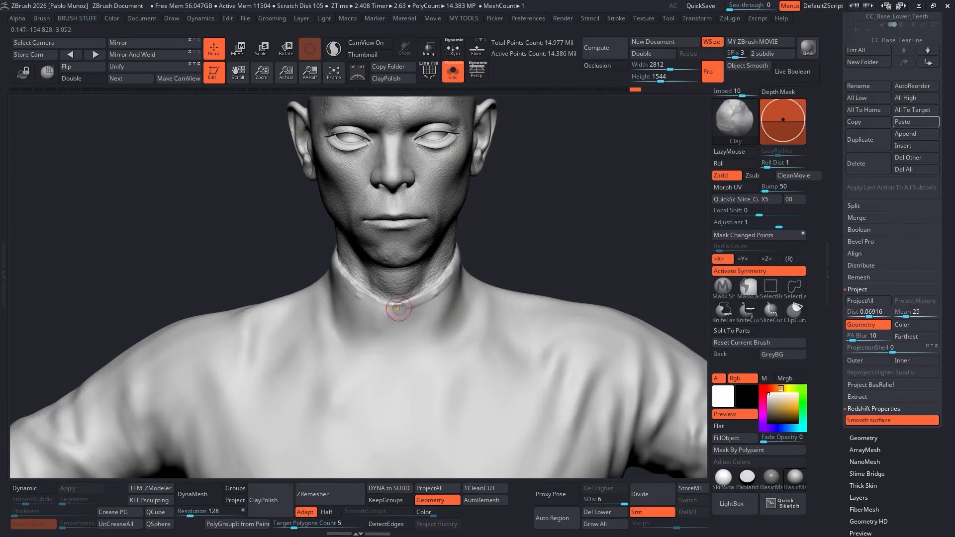
pyautogui.hotkey('ctrl', 'shift', 'z')
pyautogui.hotkey('ctrl', 'shift', 'z')
pyautogui.hotkey('ctrl', 'shift', 'z')
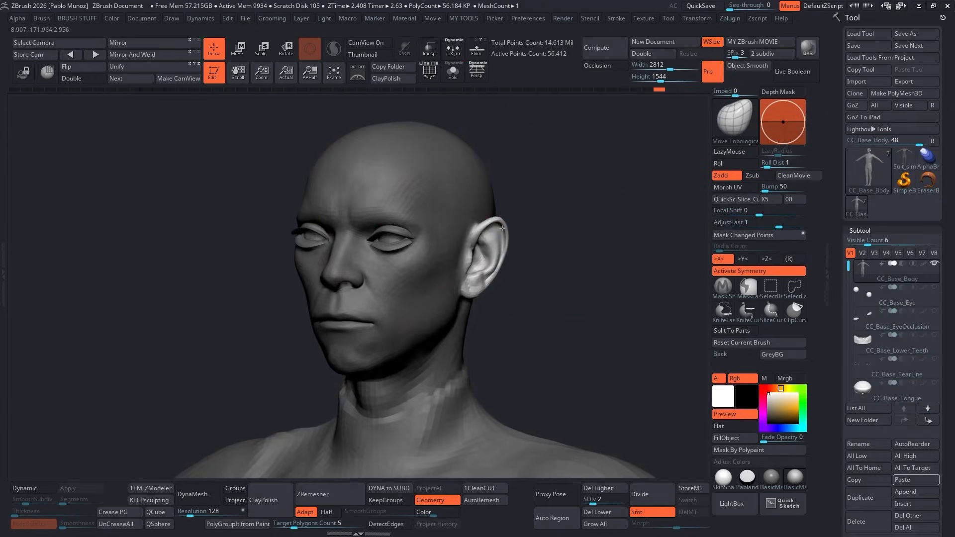
# Reshape the ears symmetrically with the Move Topological brush at subdivision level 2.
pyautogui.hotkey('ctrl', 'shift', 'z')
pyautogui.hotkey('ctrl', 'shift', 'z')
pyautogui.hotkey('ctrl', 'shift', 'z')
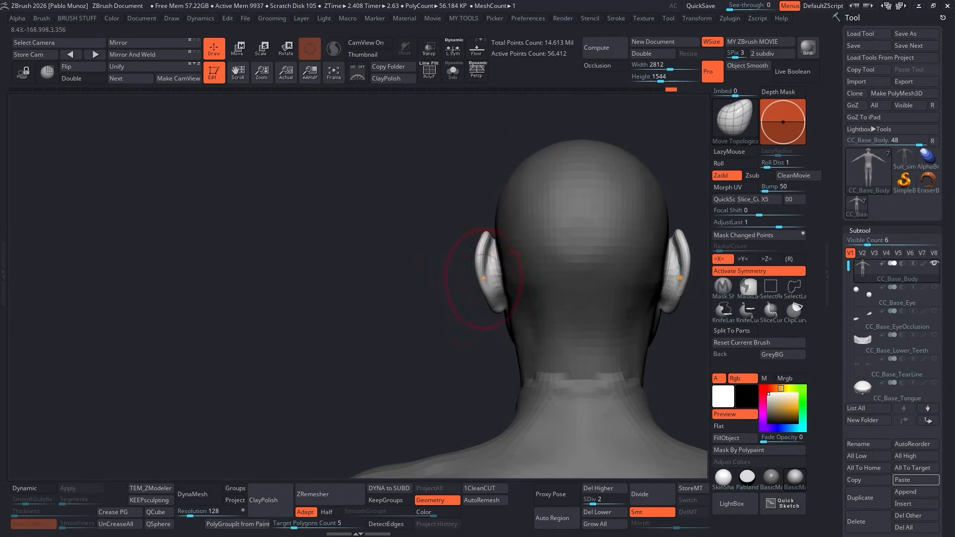
# Isolate the eyelash geometry of the body and hide it, leaving the rest of the head visible.
pyautogui.hotkey('ctrl', 'shift', 'z')
pyautogui.hotkey('ctrl', 'shift', 'z')
pyautogui.hotkey('ctrl', 'shift', 'z')
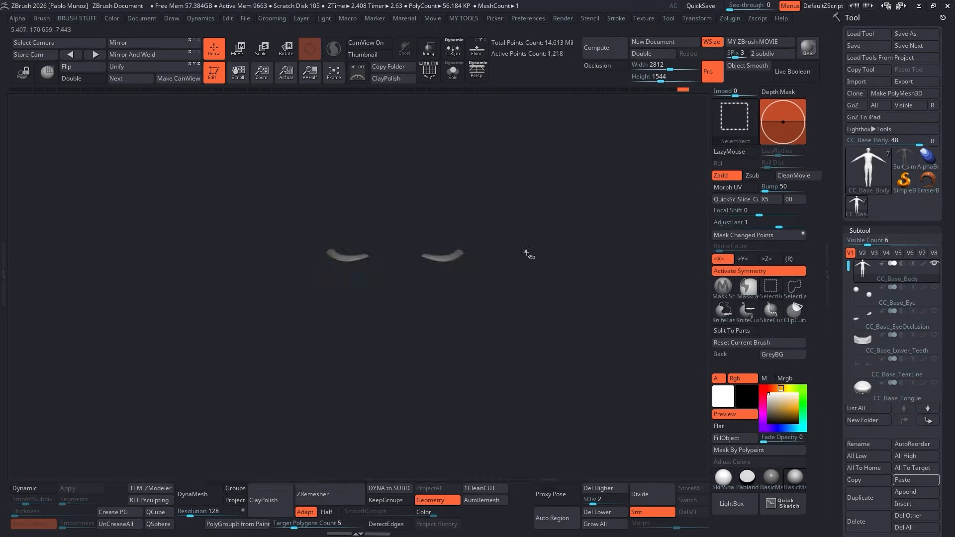
pyautogui.hotkey('ctrl', 'shift', 'z')
pyautogui.hotkey('ctrl', 'shift', 'z')
pyautogui.hotkey('ctrl', 'shift', 'z')
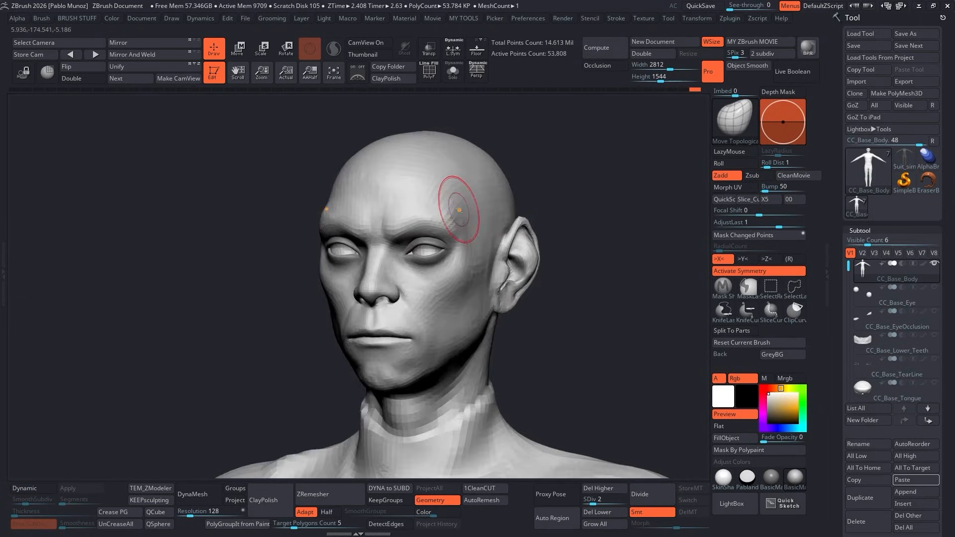
# Reshape the cheeks, mouth and jaw symmetrically with the Move Topological brush.
pyautogui.moveTo(395, 276); pyautogui.dragTo(416, 281)
pyautogui.moveTo(416, 282)
pyautogui.mouseDown(button='right')
pyautogui.moveTo(413, 312)
pyautogui.moveTo(431, 318)
pyautogui.moveTo(398, 324)
pyautogui.moveTo(434, 336)
pyautogui.mouseUp(button='right')
pyautogui.moveTo(434, 337); pyautogui.dragTo(428, 330)
pyautogui.moveTo(428, 330); pyautogui.dragTo(440, 324, button='right')
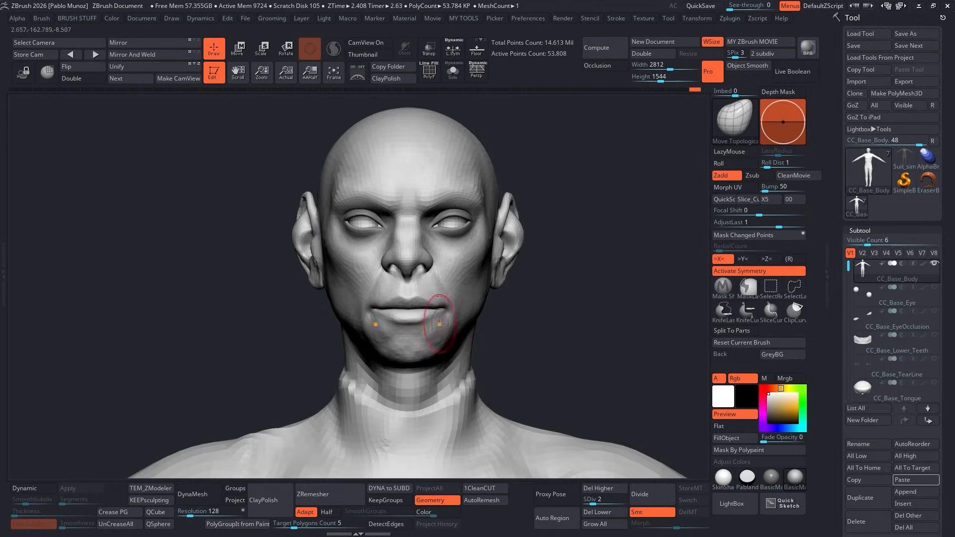
pyautogui.moveTo(423, 220); pyautogui.dragTo(430, 220, button='right')
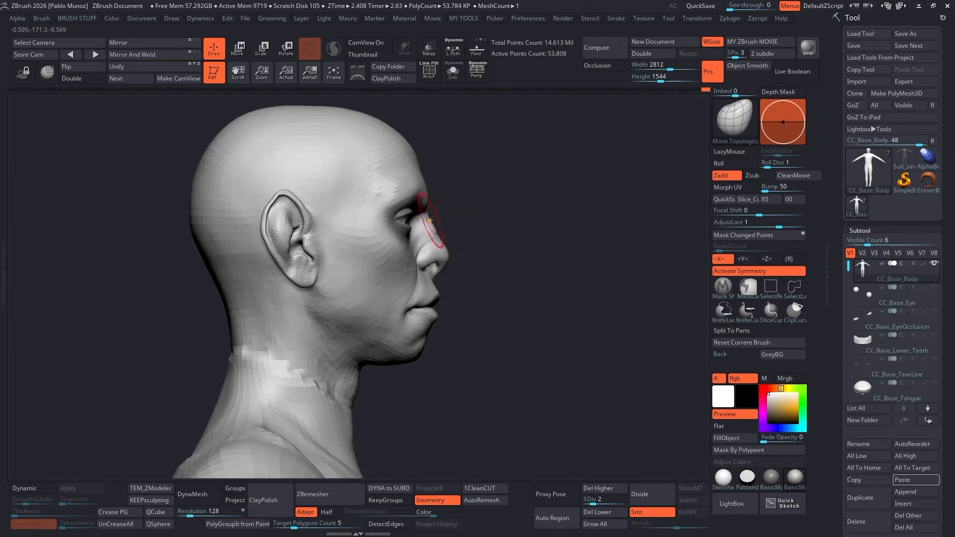
# Adjust the head's profile, upper lip and nose with the Move Topological brush.
pyautogui.moveTo(432, 258); pyautogui.dragTo(454, 166, button='right')
pyautogui.moveTo(408, 144); pyautogui.dragTo(471, 170, button='right')
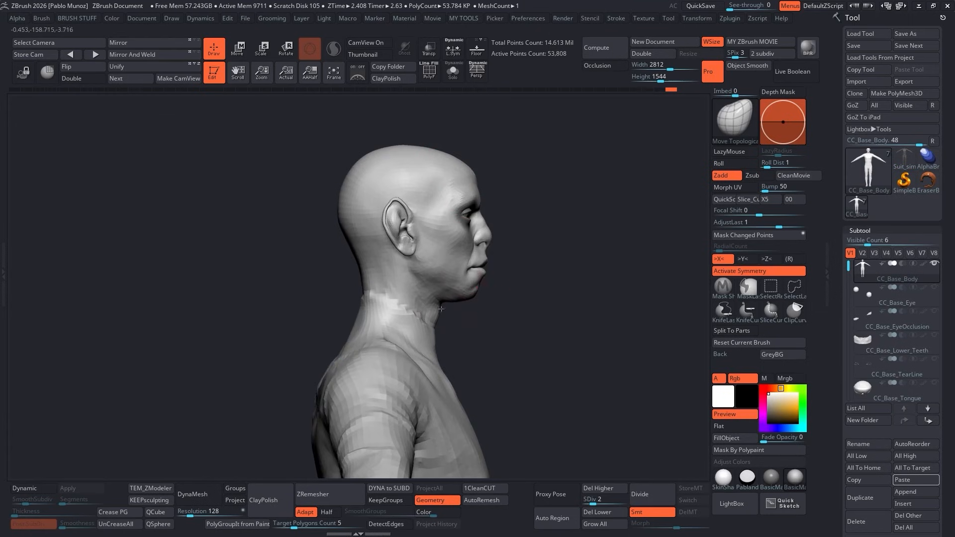
pyautogui.keyDown('ctrl'); pyautogui.moveTo(542, 308); pyautogui.dragTo(570, 363, button='right'); pyautogui.keyUp('ctrl')
pyautogui.moveTo(570, 362); pyautogui.dragTo(492, 295, button='right')
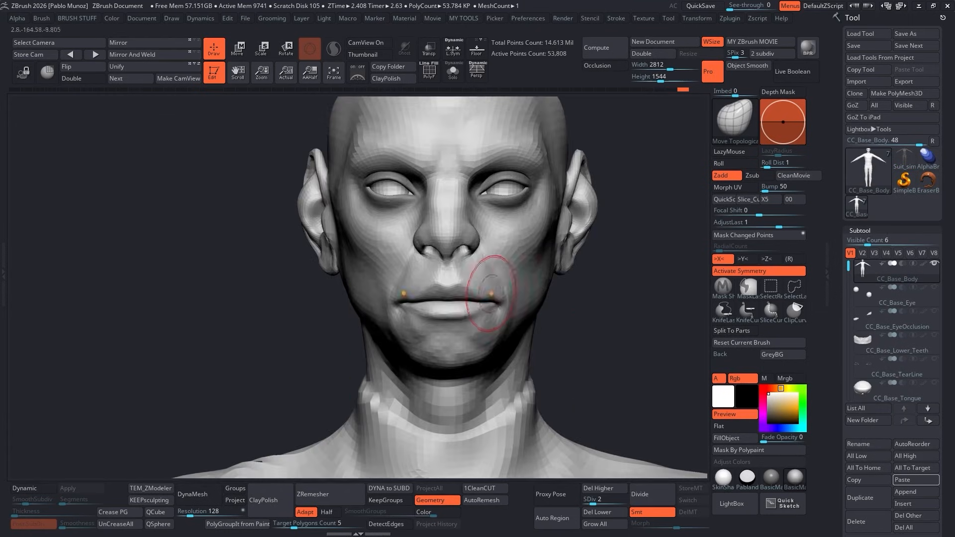
pyautogui.moveTo(454, 264); pyautogui.dragTo(457, 256)
pyautogui.moveTo(458, 257)
pyautogui.mouseDown(button='right')
pyautogui.moveTo(400, 243)
pyautogui.moveTo(496, 245)
pyautogui.moveTo(576, 277)
pyautogui.moveTo(463, 215)
pyautogui.mouseUp(button='right')
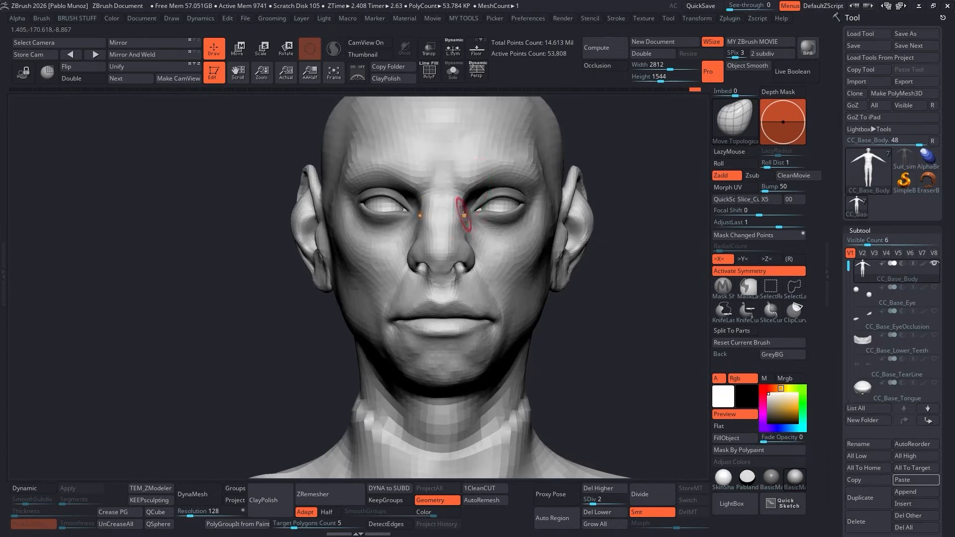
# Switch to the Standard brush and sculpt stronger brows and eye sockets symmetrically.
pyautogui.press('b')
pyautogui.press('s')
pyautogui.press('t')
pyautogui.keyDown('ctrl'); pyautogui.moveTo(486, 176); pyautogui.dragTo(525, 269, button='right'); pyautogui.keyUp('ctrl')
pyautogui.moveTo(518, 192)
pyautogui.mouseDown(button='right')
pyautogui.moveTo(497, 224)
pyautogui.moveTo(381, 235)
pyautogui.mouseUp(button='right')
pyautogui.moveTo(454, 209); pyautogui.dragTo(449, 186, button='right')
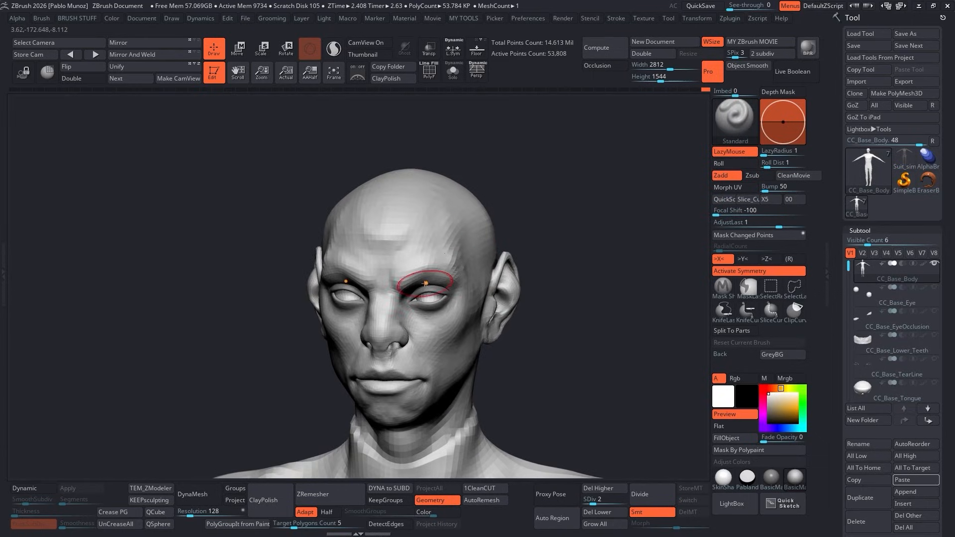
pyautogui.moveTo(464, 275)
pyautogui.mouseDown(button='right')
pyautogui.moveTo(446, 330)
pyautogui.moveTo(455, 301)
pyautogui.moveTo(482, 283)
pyautogui.mouseUp(button='right')
# Sculpt the cheeks and the folds beside the nose and mouth with the Clay brush.
pyautogui.press('b')
pyautogui.press('c')
pyautogui.press('l')
pyautogui.moveTo(343, 335); pyautogui.dragTo(415, 273, button='right')
pyautogui.moveTo(416, 265); pyautogui.dragTo(409, 273)
pyautogui.moveTo(410, 273)
pyautogui.keyDown('ctrl'); pyautogui.mouseDown(button='right')
pyautogui.moveTo(413, 288)
pyautogui.moveTo(412, 258)
pyautogui.mouseUp(button='right'); pyautogui.keyUp('ctrl')
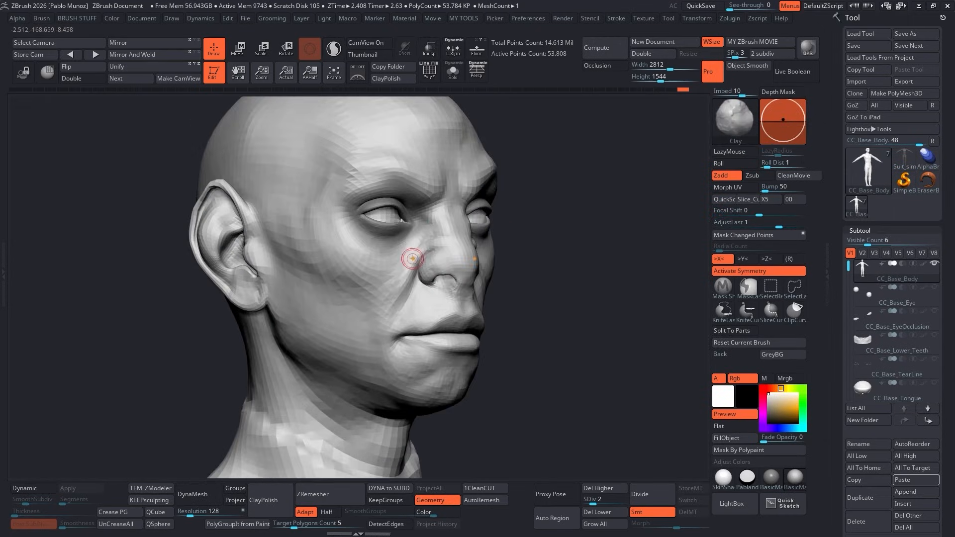
pyautogui.moveTo(400, 301); pyautogui.dragTo(417, 300, button='right')
pyautogui.moveTo(392, 332); pyautogui.dragTo(355, 309, button='right')
pyautogui.moveTo(428, 221)
pyautogui.mouseDown(button='right')
pyautogui.moveTo(467, 258)
pyautogui.moveTo(480, 230)
pyautogui.mouseUp(button='right')
# Choose the Clean_BuildUp_A brush and build up the facial folds around the cheeks and mouth.
pyautogui.press('b')
pyautogui.click(463, 267)
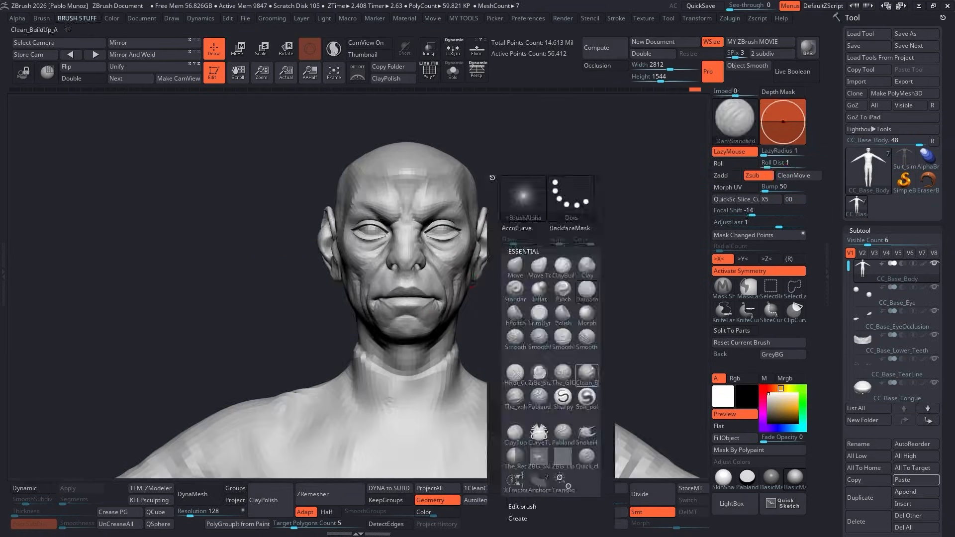
pyautogui.click(522, 266)
pyautogui.moveTo(521, 266)
pyautogui.mouseDown(button='right')
pyautogui.moveTo(451, 250)
pyautogui.moveTo(507, 257)
pyautogui.mouseUp(button='right')
pyautogui.moveTo(424, 279)
pyautogui.keyDown('ctrl'); pyautogui.mouseDown(button='right')
pyautogui.moveTo(429, 297)
pyautogui.moveTo(480, 277)
pyautogui.moveTo(473, 294)
pyautogui.mouseUp(button='right'); pyautogui.keyUp('ctrl')
pyautogui.press('space')
pyautogui.moveTo(472, 315); pyautogui.dragTo(464, 314)
pyautogui.moveTo(480, 279); pyautogui.dragTo(453, 268, button='right')
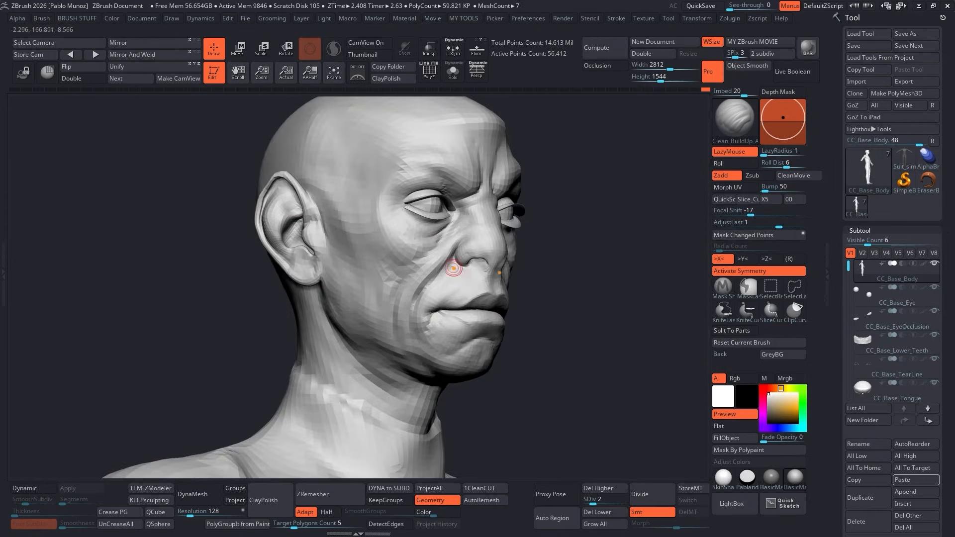
# Shape the temples and the back of the head with the Clean_BuildUp_A brush.
pyautogui.moveTo(326, 218); pyautogui.dragTo(344, 241)
pyautogui.moveTo(597, 240); pyautogui.dragTo(537, 242, button='right')
pyautogui.keyDown('ctrl'); pyautogui.moveTo(553, 356); pyautogui.dragTo(447, 288, button='right'); pyautogui.keyUp('ctrl')
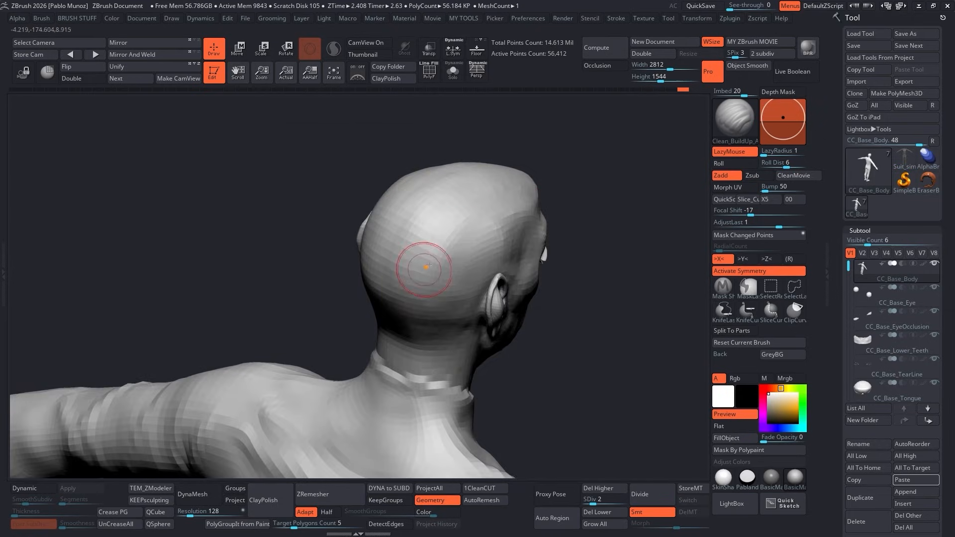
pyautogui.keyDown('ctrl'); pyautogui.moveTo(409, 213); pyautogui.dragTo(411, 185, button='right'); pyautogui.keyUp('ctrl')
pyautogui.moveTo(411, 185); pyautogui.dragTo(607, 214, button='right')
# Raise the body's subdivision level to 3 and sculpt finer facial folds with the Standard and Clean_BuildUp_A brushes.
pyautogui.click(602, 499)
pyautogui.keyDown('ctrl'); pyautogui.moveTo(560, 283); pyautogui.dragTo(559, 328, button='right'); pyautogui.keyUp('ctrl')
pyautogui.press('space')
pyautogui.click(532, 318)
pyautogui.moveTo(428, 263); pyautogui.dragTo(488, 261, button='right')
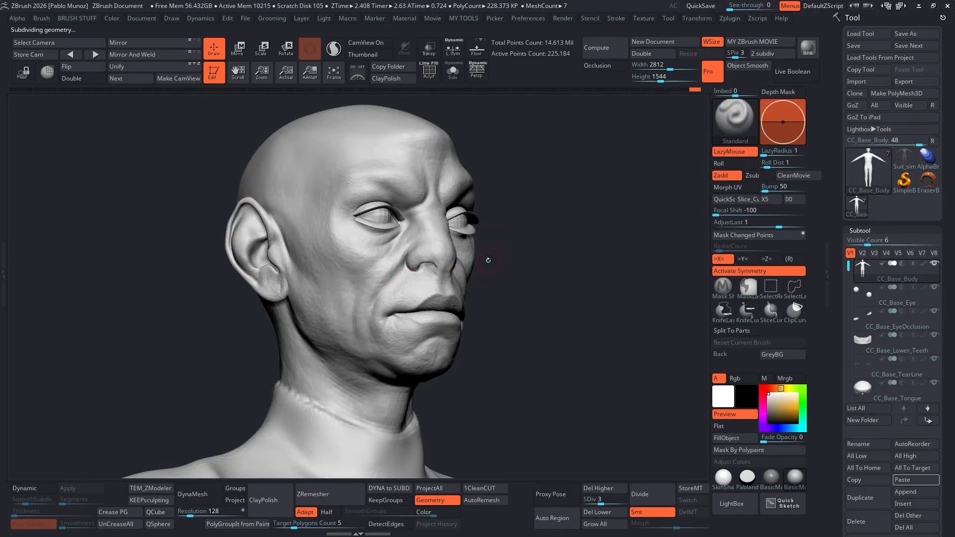
pyautogui.moveTo(409, 313)
pyautogui.keyDown('shift'); pyautogui.mouseDown(button='right')
pyautogui.moveTo(460, 301)
pyautogui.moveTo(495, 339)
pyautogui.mouseUp(button='right'); pyautogui.keyUp('shift')
pyautogui.press('space')
pyautogui.click(454, 286)
pyautogui.moveTo(490, 281)
pyautogui.mouseDown(button='right')
pyautogui.moveTo(442, 279)
pyautogui.moveTo(454, 303)
pyautogui.mouseUp(button='right')
pyautogui.moveTo(430, 212); pyautogui.dragTo(507, 231, button='right')
# Raise the body's subdivision level to 5 and sculpt fine wrinkles and skin folds into the forehead, cheeks and mouth area.
pyautogui.click(616, 503)
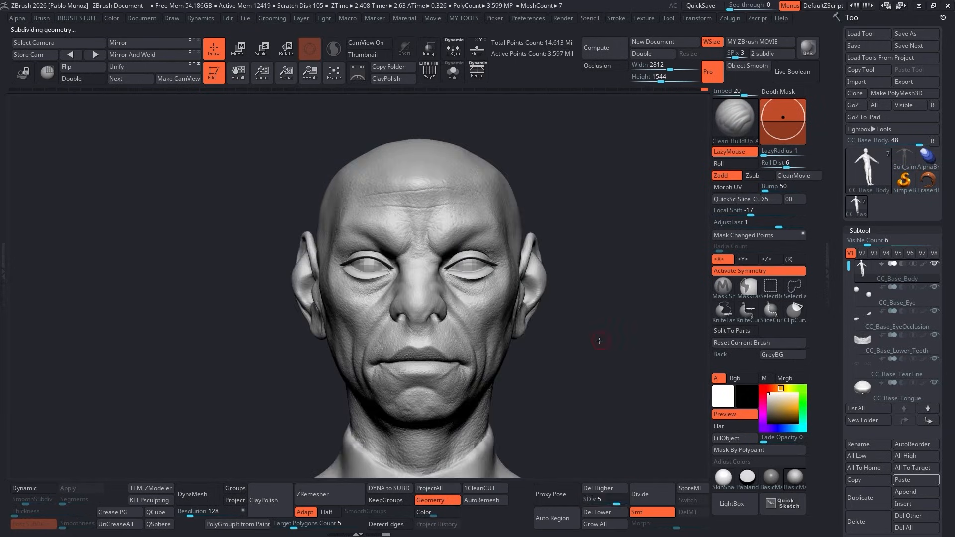
pyautogui.press('space')
pyautogui.hotkey('ctrl', 'shift')
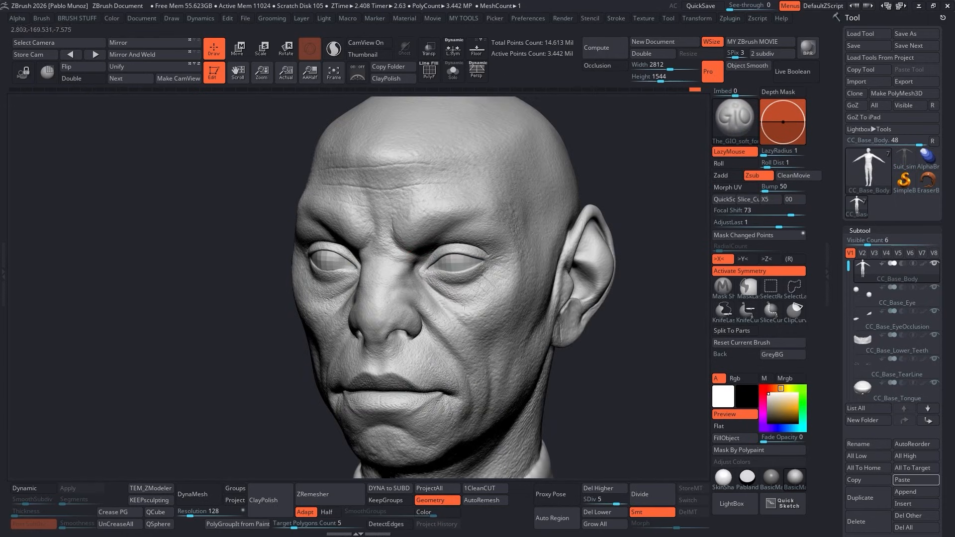
pyautogui.moveTo(464, 307); pyautogui.dragTo(471, 280, button='right')
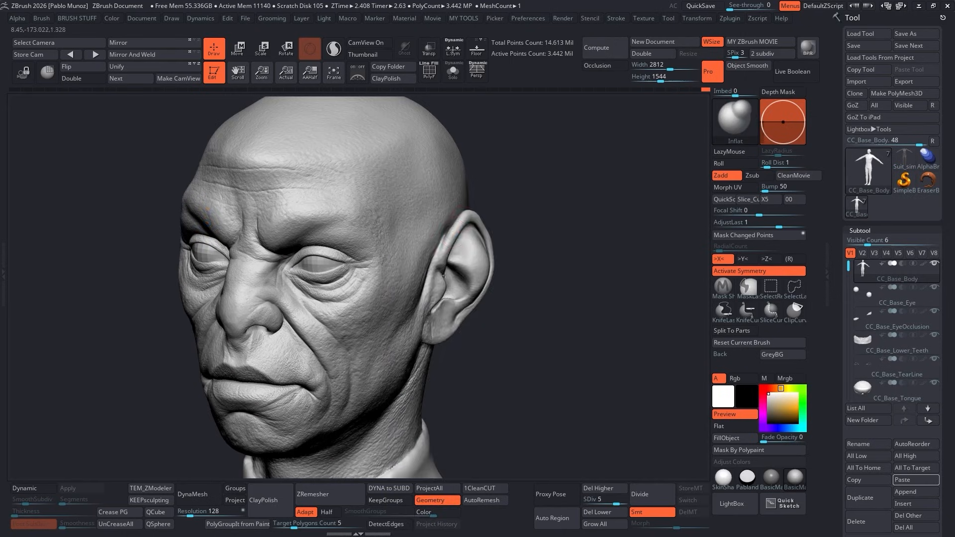
pyautogui.press('b')
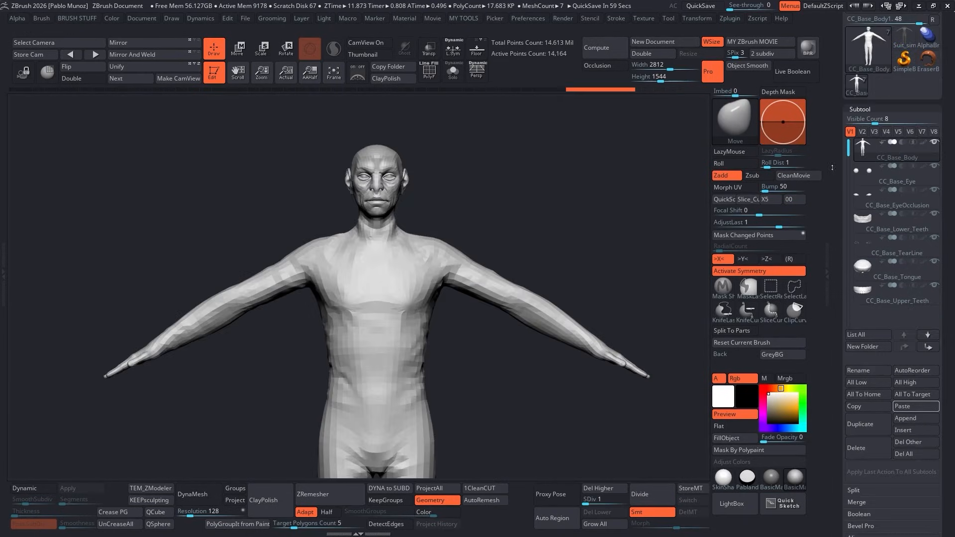
# Send the selected body to Character Creator through CC GoZ Plus with Polypaint > Diffuse turned off, and continue past the GoZ information.
pyautogui.click(730, 18)
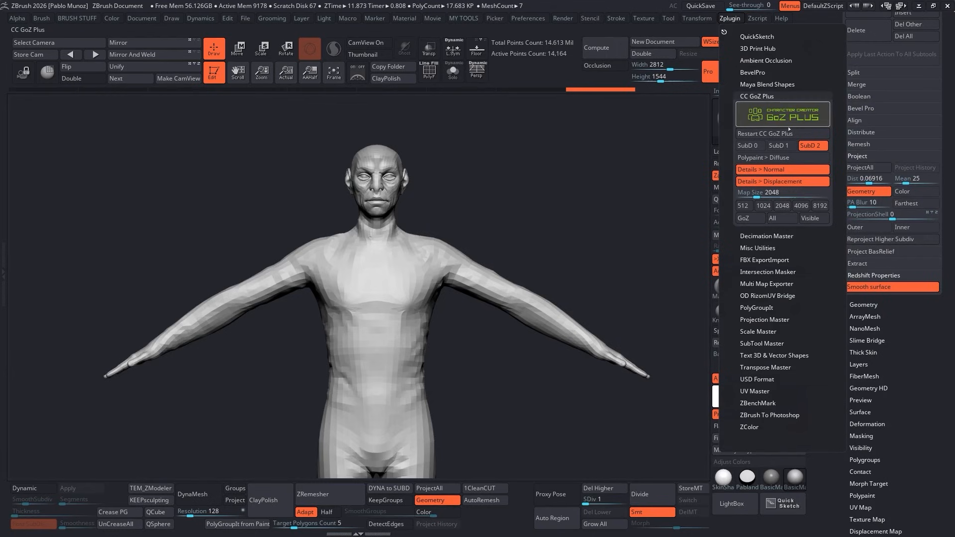
pyautogui.moveTo(831, 107); pyautogui.dragTo(833, 245)
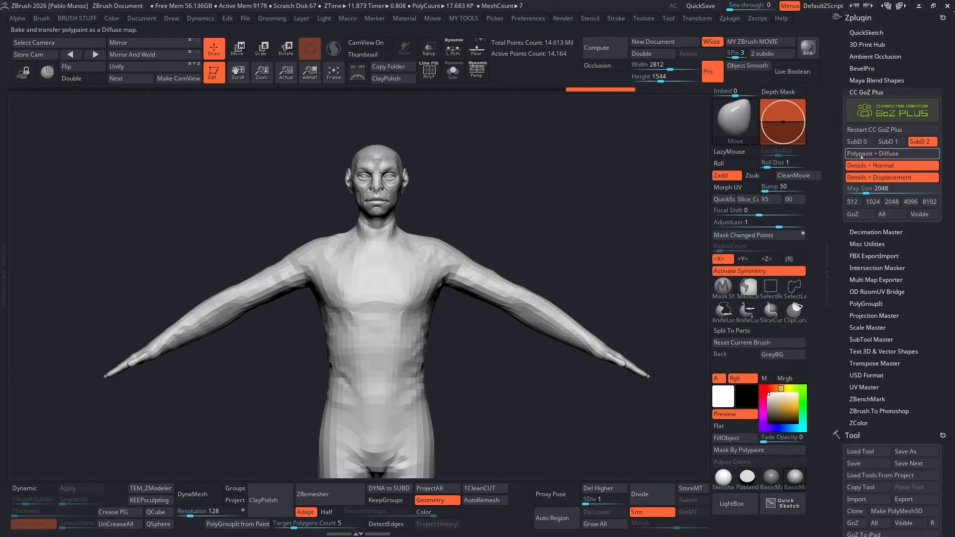
pyautogui.click(861, 156)
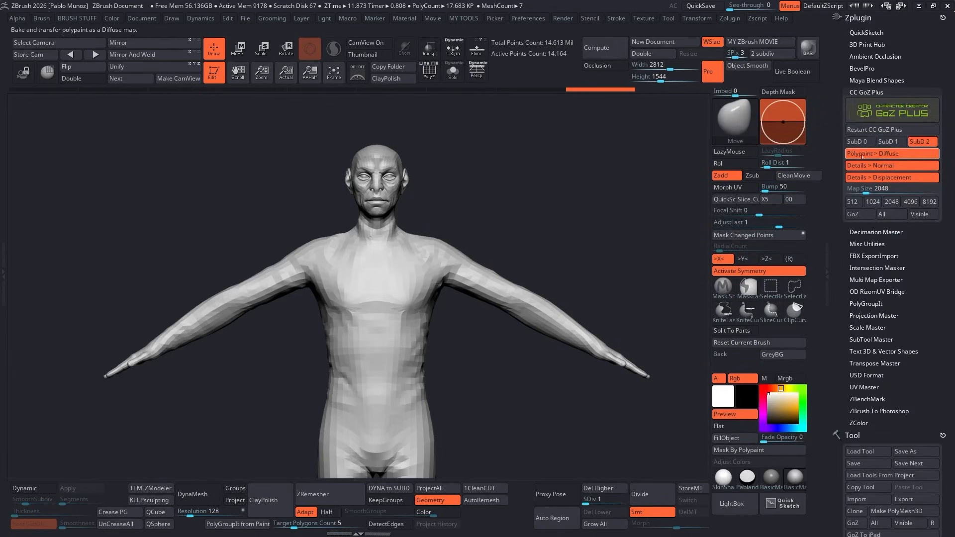
pyautogui.click(890, 154)
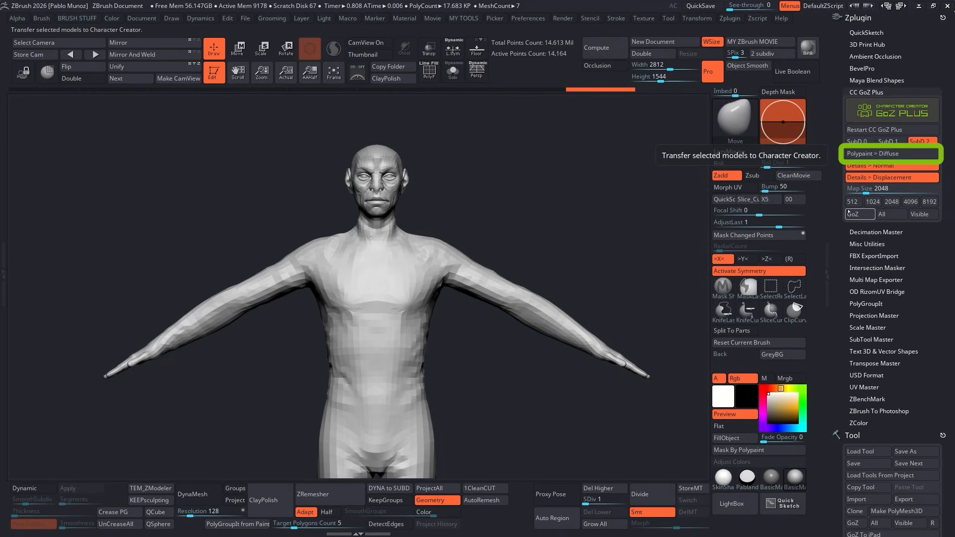
pyautogui.click(856, 213)
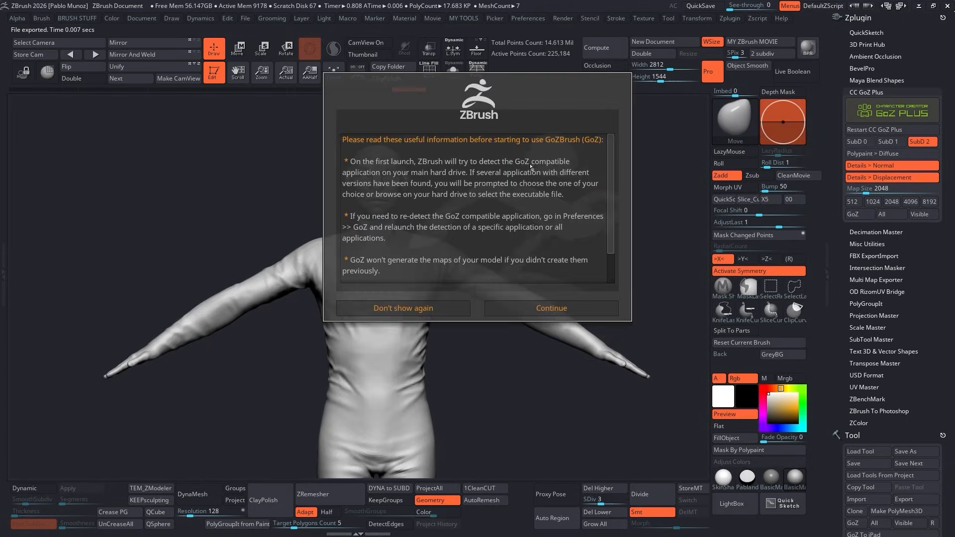
pyautogui.click(551, 308)
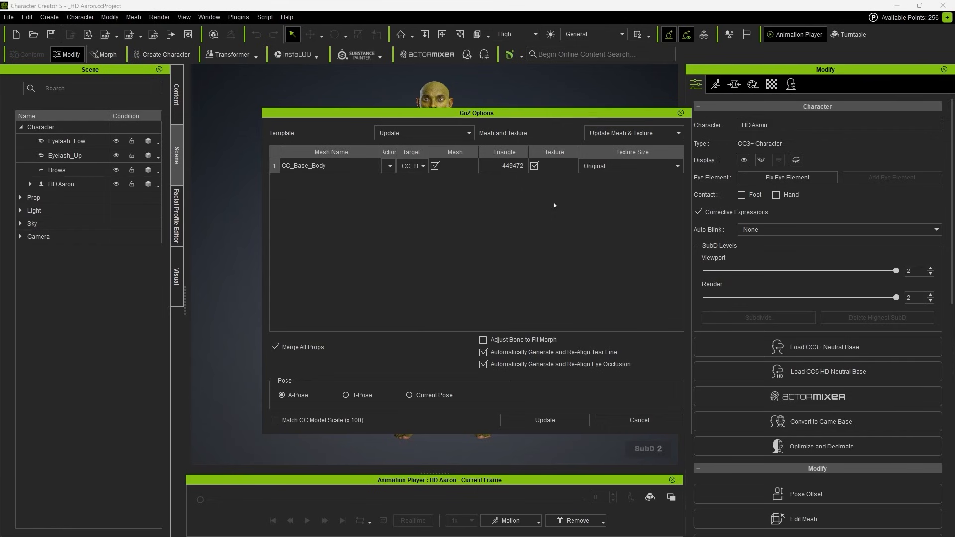
# Update the CC_Base_Body mesh and texture using the Update template with Adjust Bone to Fit Morph enabled.
pyautogui.click(423, 133)
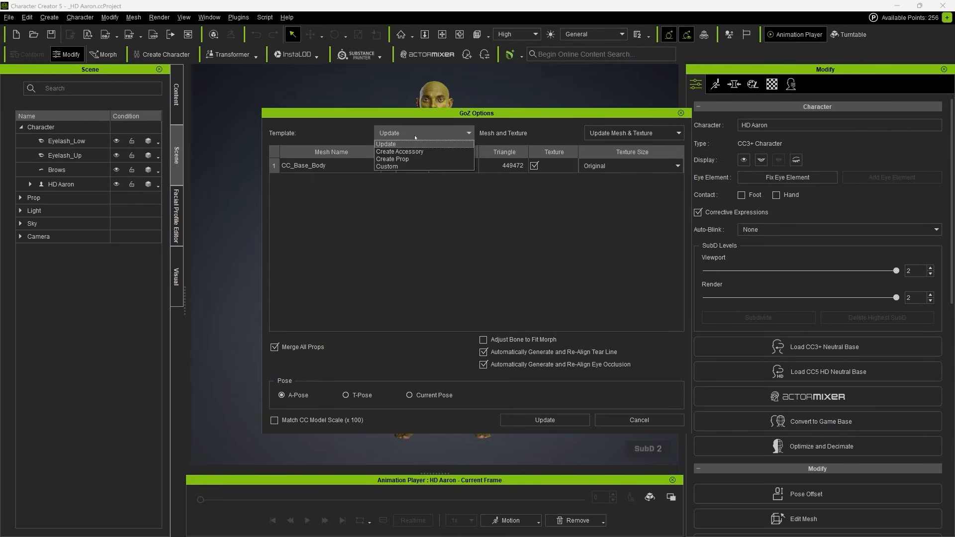
pyautogui.click(375, 165)
pyautogui.moveTo(381, 151); pyautogui.dragTo(346, 152)
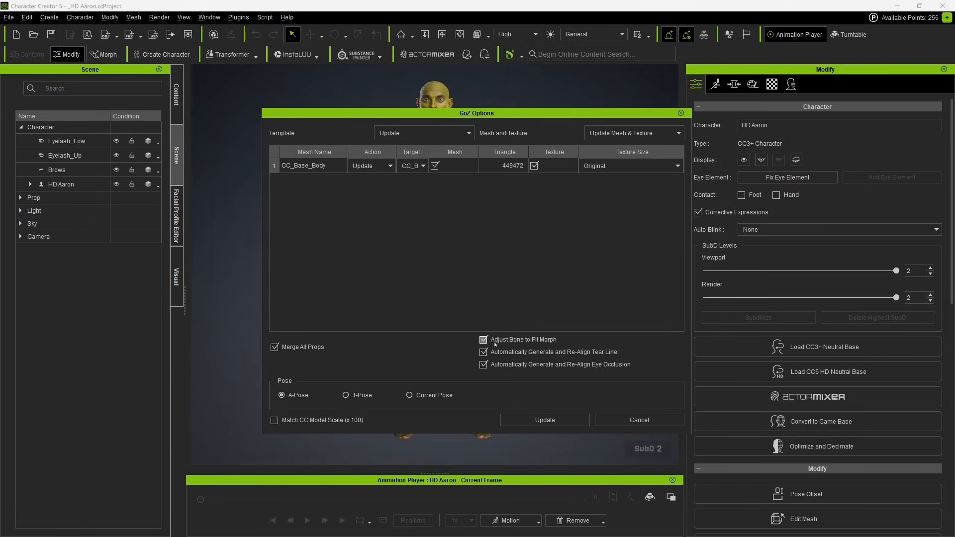
pyautogui.click(578, 420)
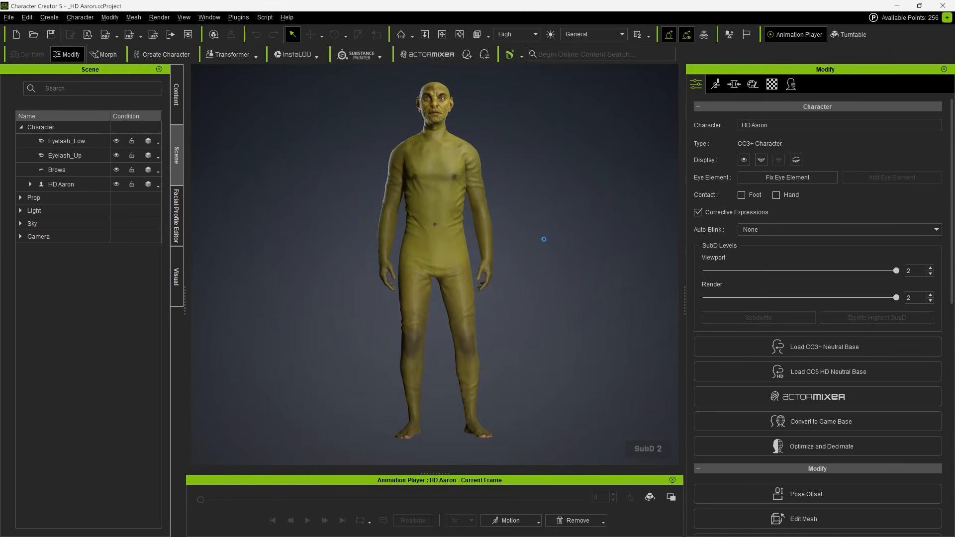
# Examine the updated character's body from several angles, checking the folds on the torso and arms.
pyautogui.moveTo(553, 202); pyautogui.dragTo(60, 229, button='right')
pyautogui.moveTo(551, 202); pyautogui.dragTo(539, 174, button='right')
pyautogui.moveTo(545, 189); pyautogui.dragTo(572, 256, button='middle')
pyautogui.scroll(3, 559, 335)
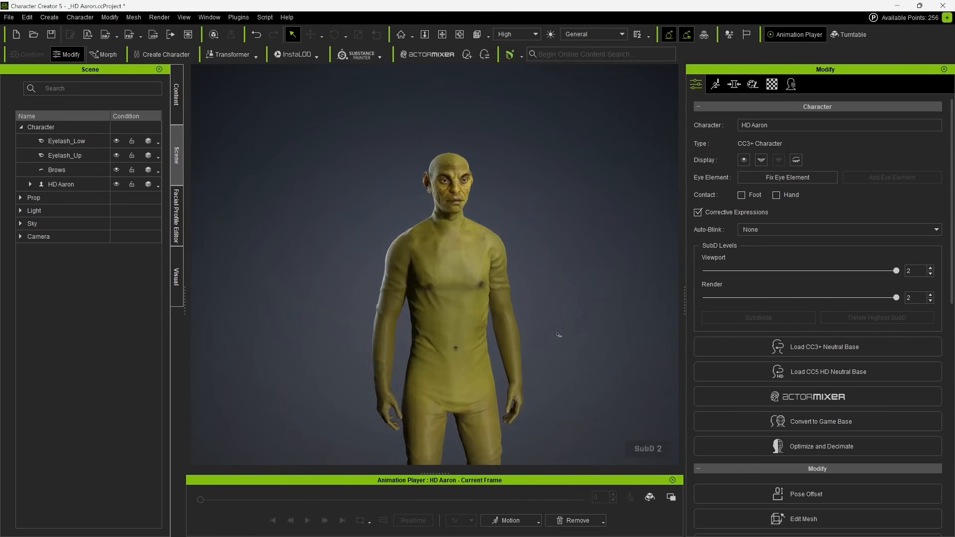
pyautogui.scroll(2, 559, 335)
pyautogui.keyDown('alt'); pyautogui.moveTo(597, 322); pyautogui.dragTo(413, 268); pyautogui.keyUp('alt')
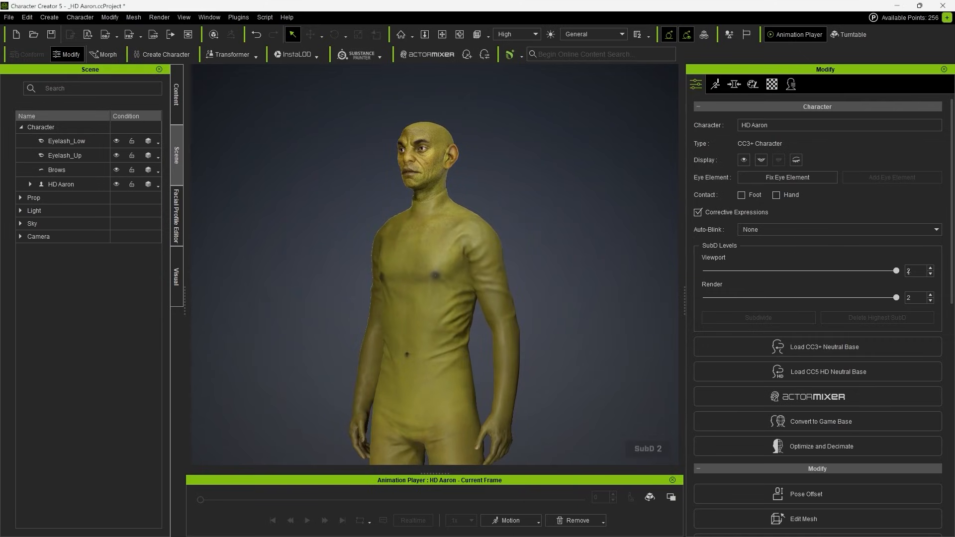
pyautogui.moveTo(477, 217); pyautogui.dragTo(582, 248, button='right')
pyautogui.scroll(8, 417, 145)
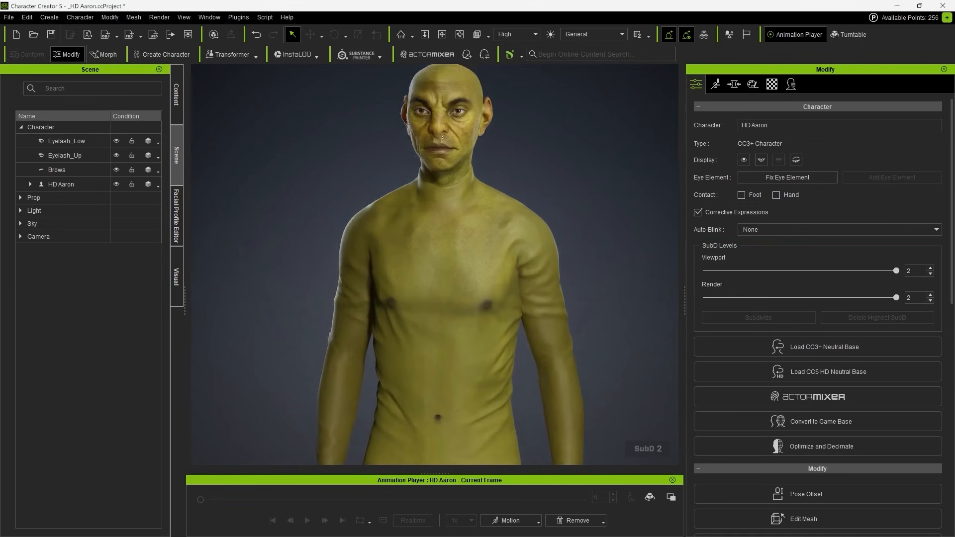
# Examine the wrinkles and folds on the updated character's face up close.
pyautogui.moveTo(547, 137); pyautogui.dragTo(540, 313, button='middle')
pyautogui.scroll(5, 386, 216)
pyautogui.scroll(3, 386, 215)
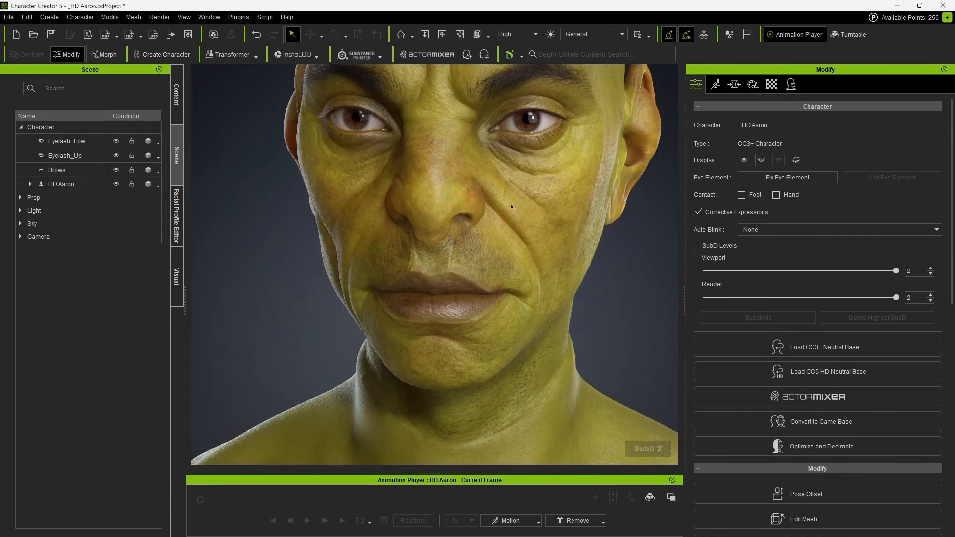
pyautogui.scroll(-5, 511, 205)
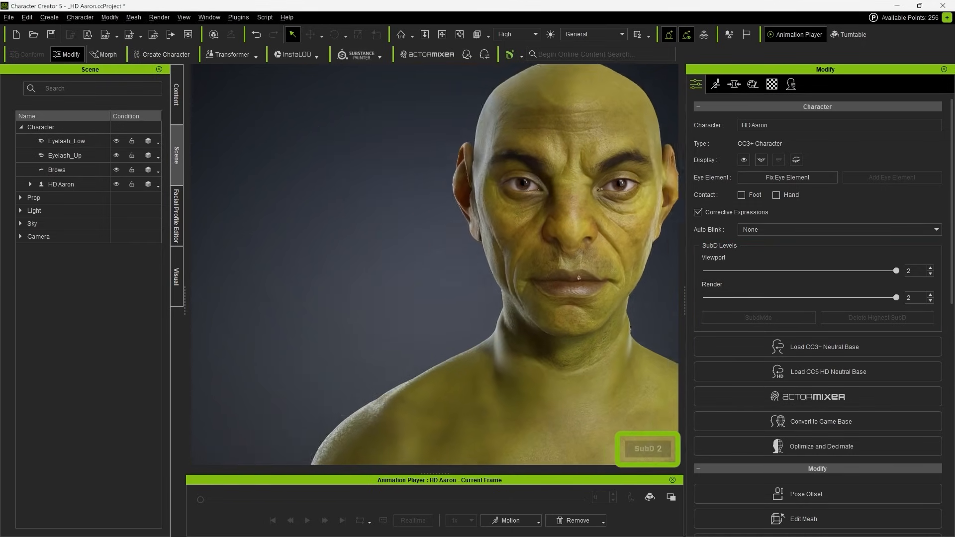
pyautogui.moveTo(570, 278); pyautogui.dragTo(455, 298, button='middle')
pyautogui.moveTo(333, 261)
pyautogui.mouseDown(button='middle')
pyautogui.moveTo(494, 261)
pyautogui.moveTo(341, 268)
pyautogui.mouseUp(button='middle')
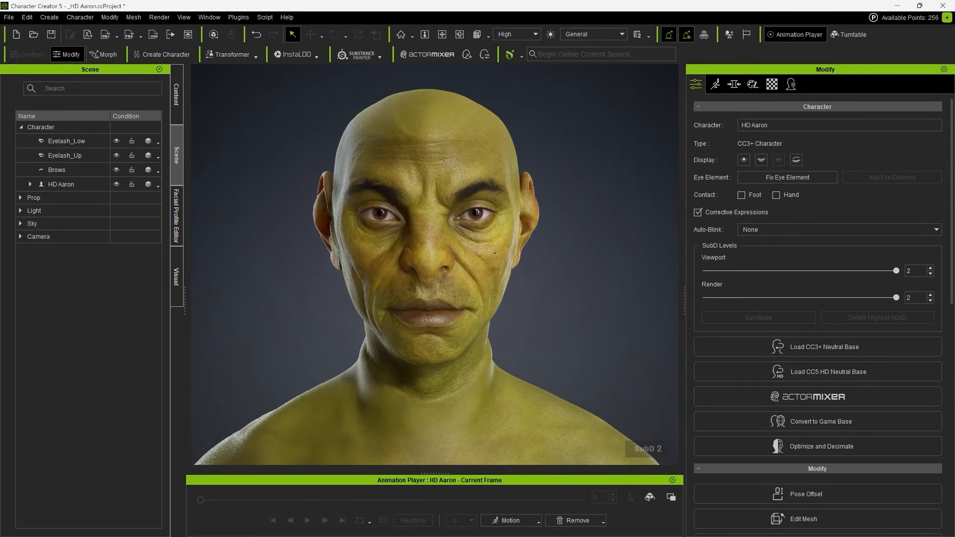
pyautogui.scroll(-4, 495, 254)
pyautogui.moveTo(464, 258)
pyautogui.mouseDown(button='middle')
pyautogui.moveTo(507, 263)
pyautogui.moveTo(463, 258)
pyautogui.mouseUp(button='middle')
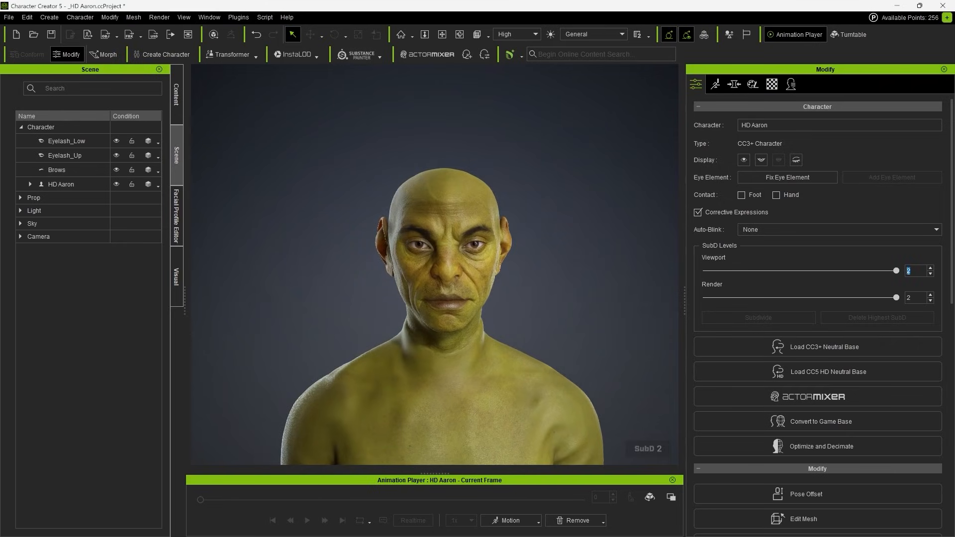
# Set the viewport SubD level to 0 and inspect the character's face at the base resolution.
pyautogui.press('Return')
pyautogui.scroll(3, 604, 286)
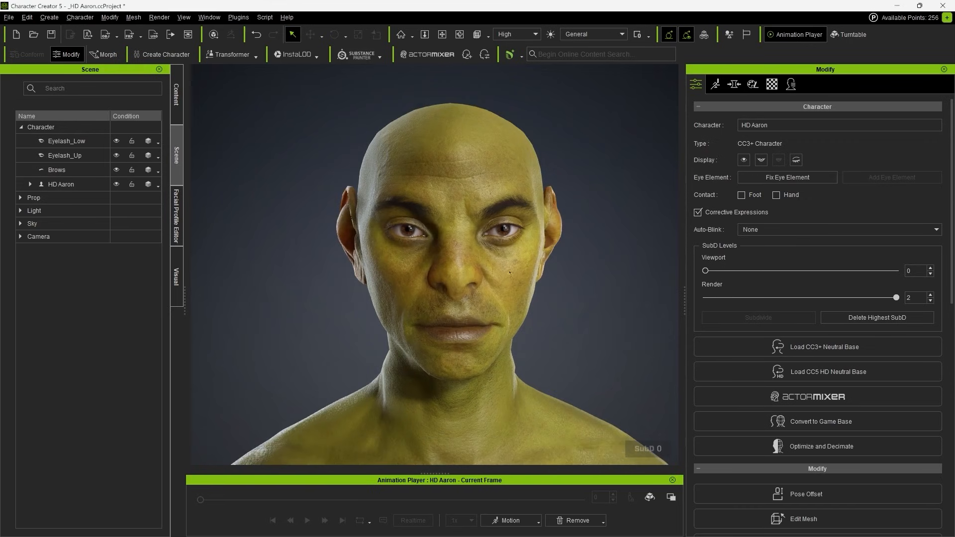
pyautogui.scroll(2, 601, 286)
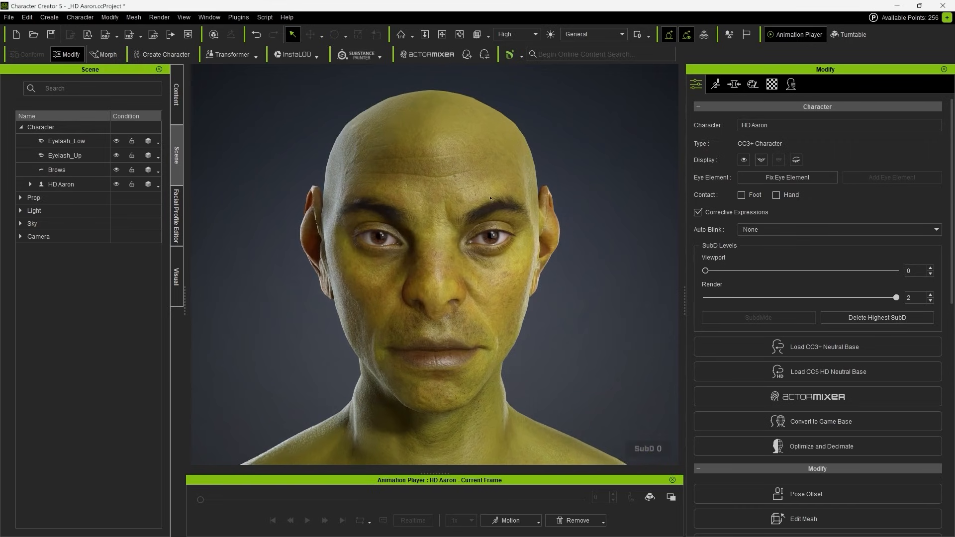
pyautogui.moveTo(438, 256); pyautogui.dragTo(411, 257, button='middle')
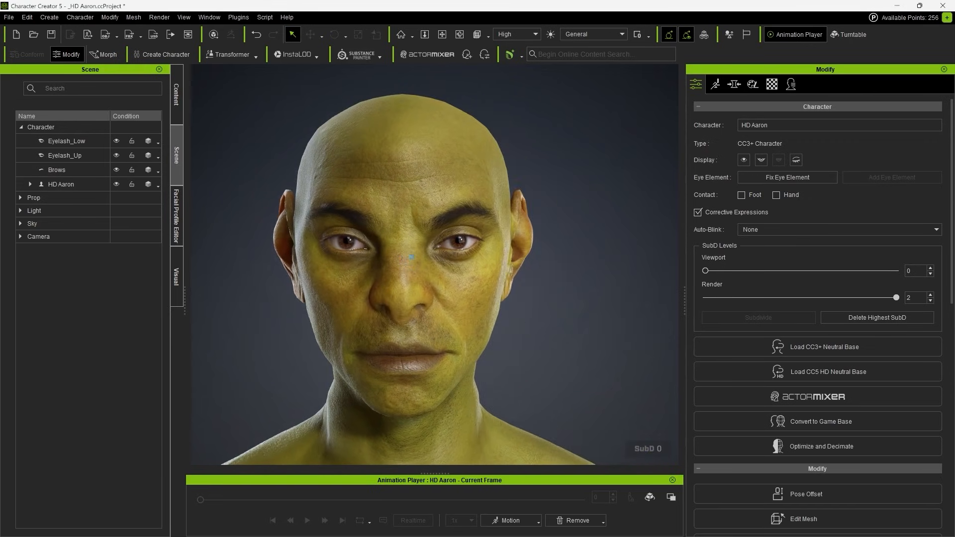
pyautogui.scroll(-5, 556, 272)
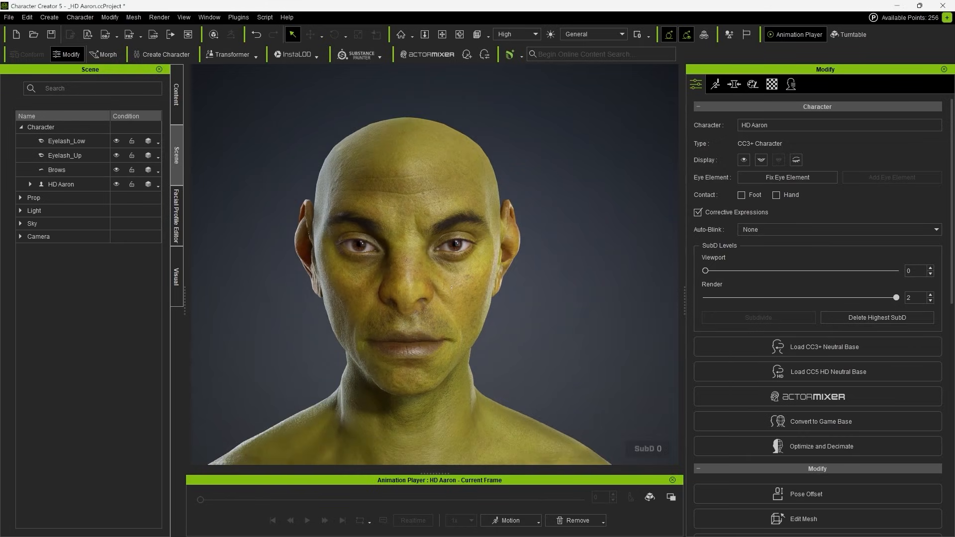
# Set the character's viewport SubD level back to 2.
pyautogui.doubleClick(901, 270)
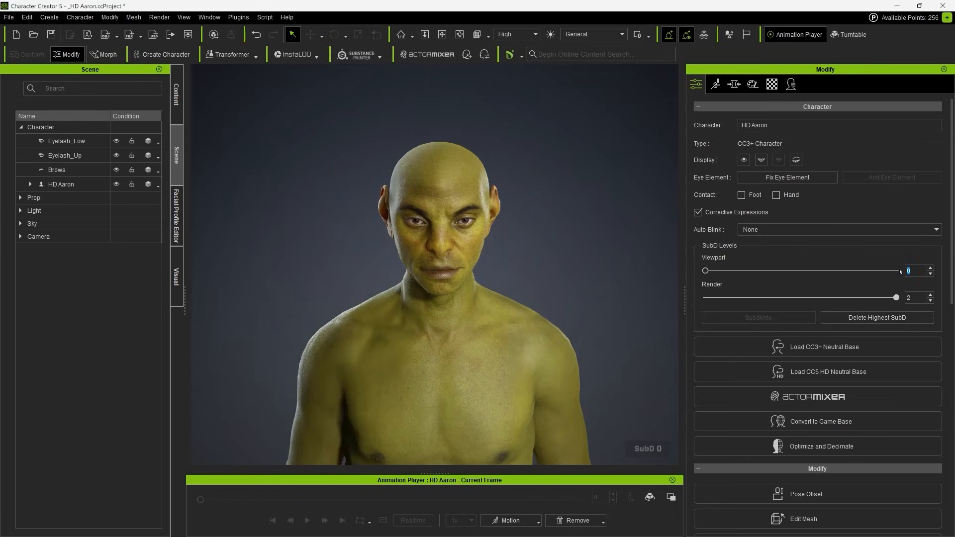
pyautogui.write('2')
pyautogui.press('Return')
# Examine the suit folds along the torso and legs, and the facial details, at SubD level 2.
pyautogui.moveTo(521, 252); pyautogui.dragTo(549, 99, button='middle')
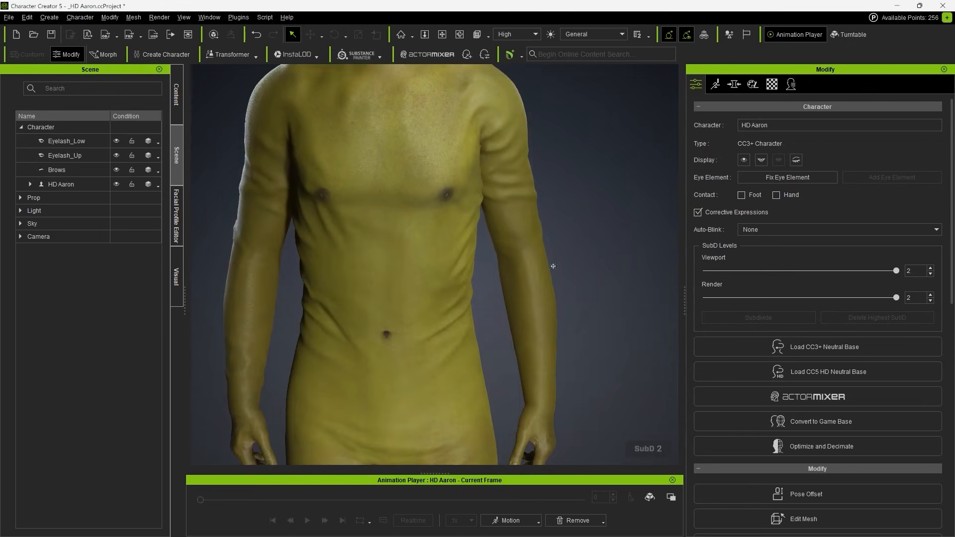
pyautogui.moveTo(553, 266); pyautogui.dragTo(608, 107, button='middle')
pyautogui.moveTo(533, 319); pyautogui.dragTo(539, 453, button='middle')
pyautogui.moveTo(503, 189); pyautogui.dragTo(491, 481, button='middle')
pyautogui.scroll(5, 455, 170)
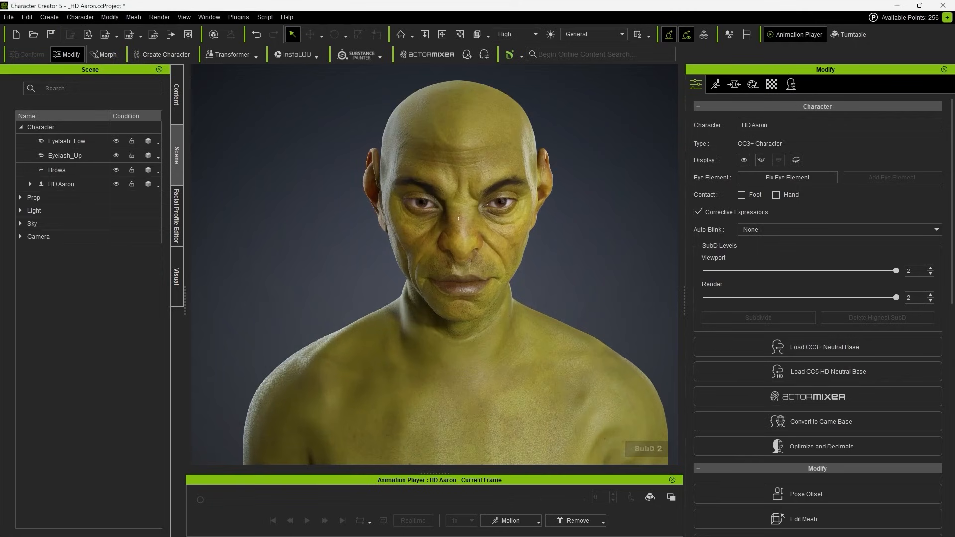
pyautogui.moveTo(460, 195); pyautogui.dragTo(456, 365, button='middle')
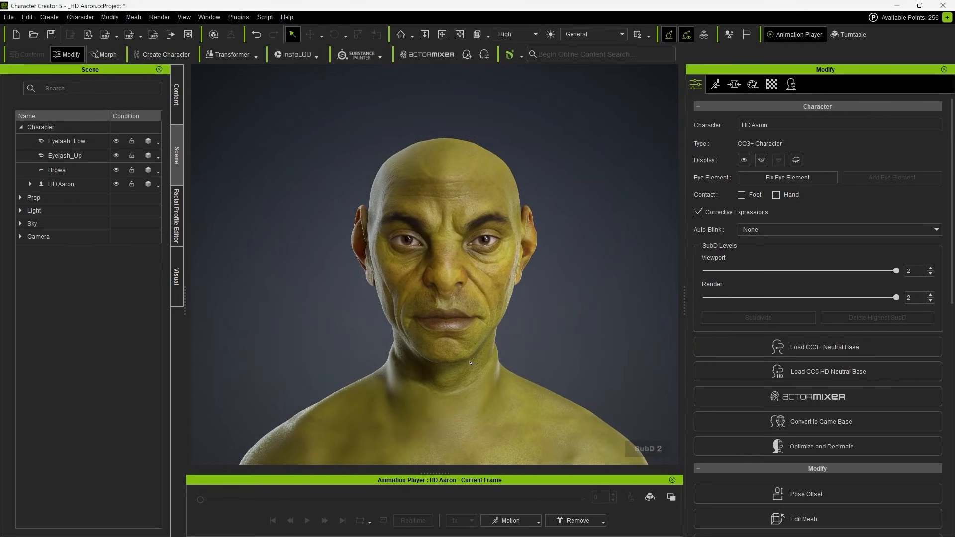
pyautogui.moveTo(469, 277); pyautogui.dragTo(469, 235, button='middle')
pyautogui.scroll(-2, 469, 235)
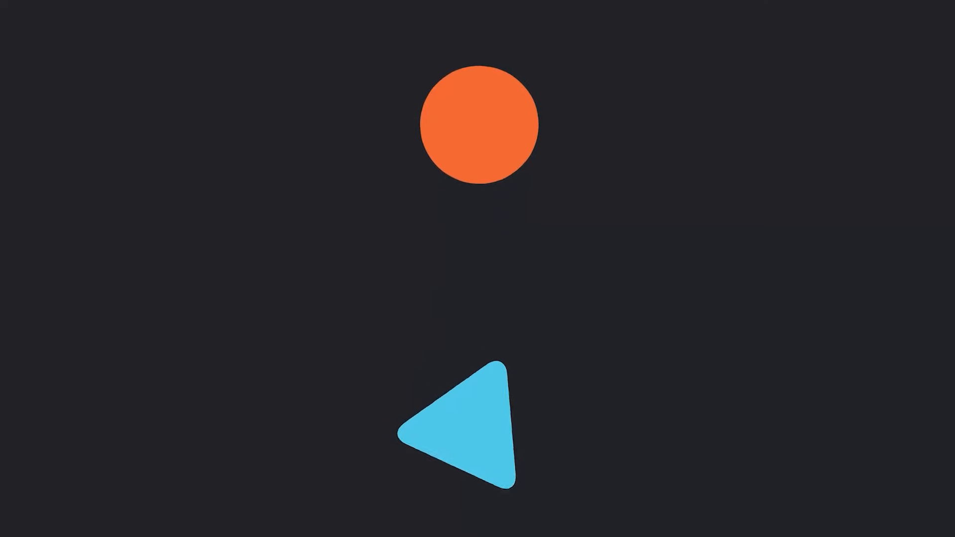